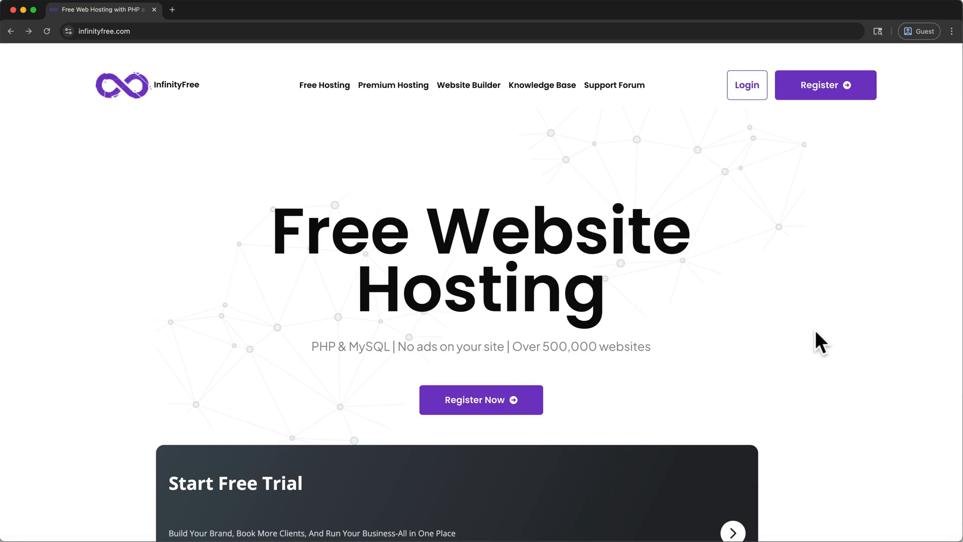
Step: Register a new InfinityFree account with the email address and a confirmed account password, agreeing to the terms of service
left_click(535, 407)
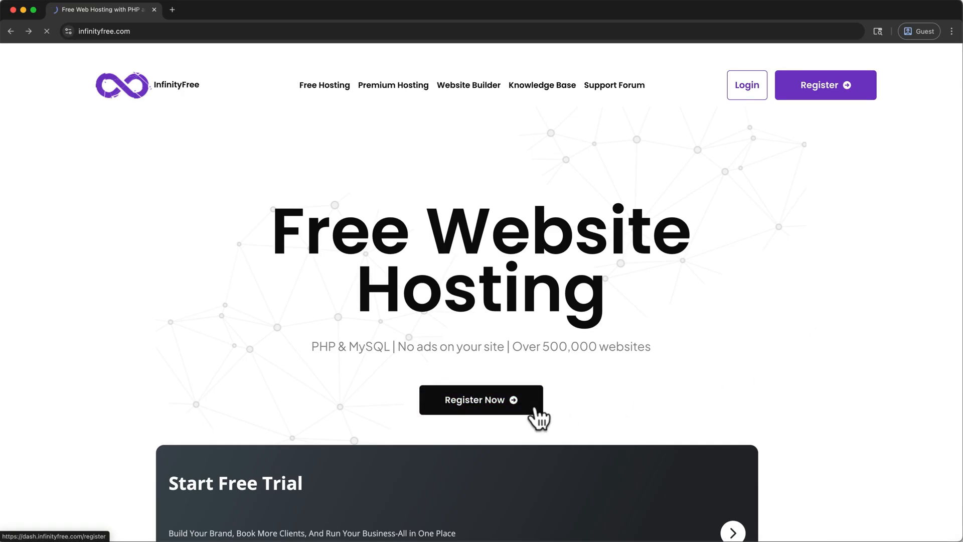
left_click(438, 256)
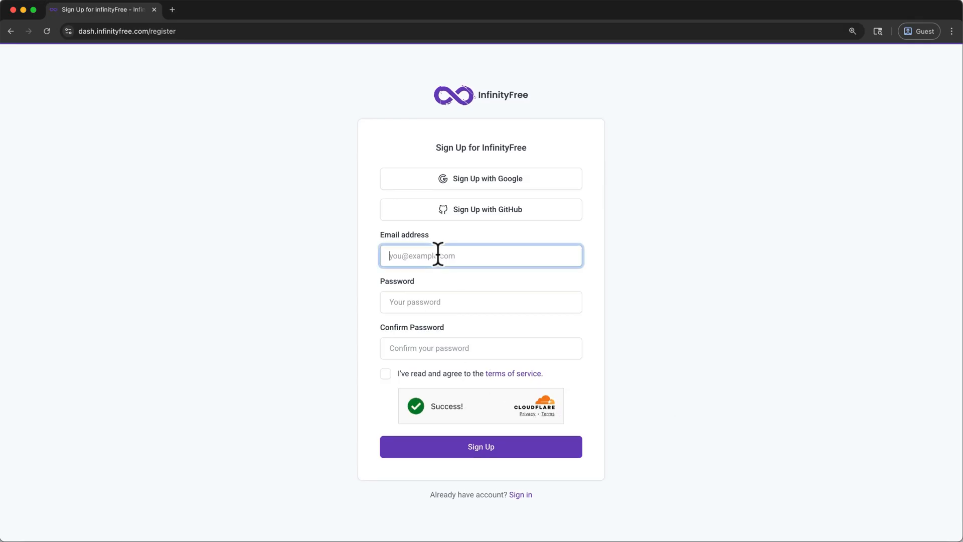
key("super+v")
left_click(458, 307)
key("super+v")
key("Tab")
key("super+v")
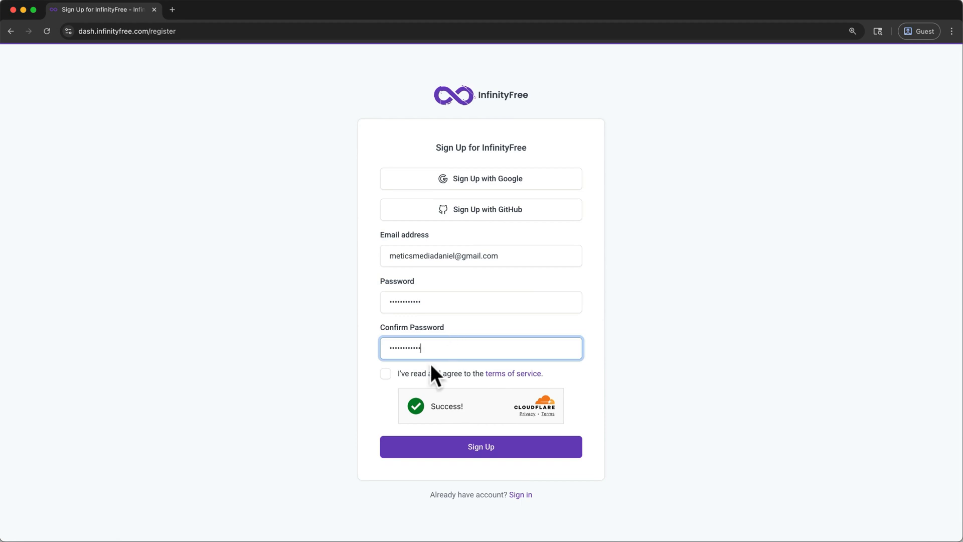
left_click(385, 373)
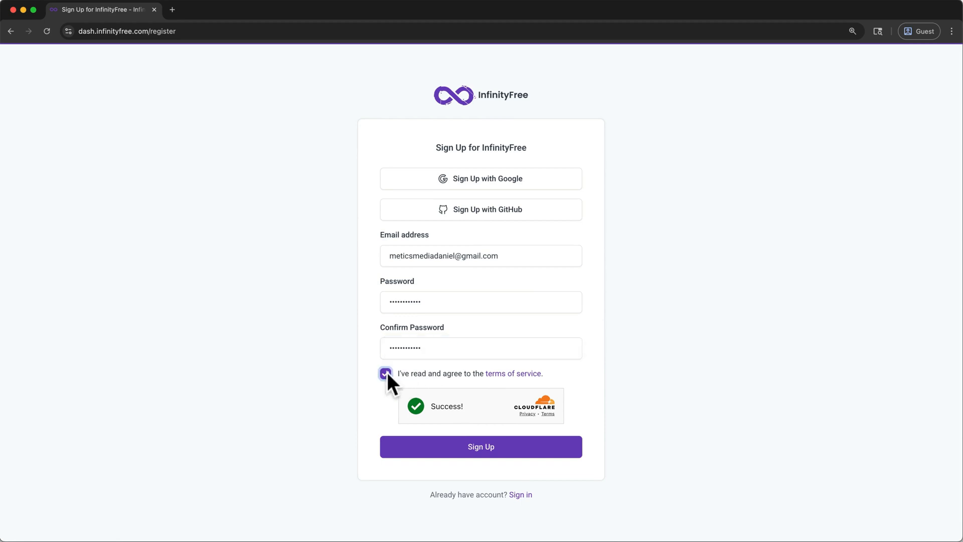
left_click(442, 452)
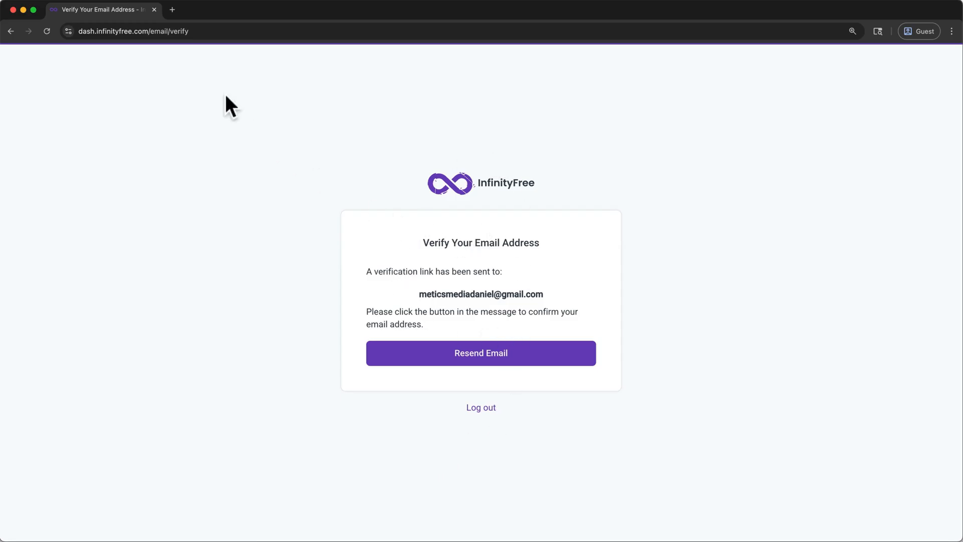
Step: Switch to Gmail in a new tab, verify the email address from the InfinityFree message, and close the leftover tabs
left_click(174, 13)
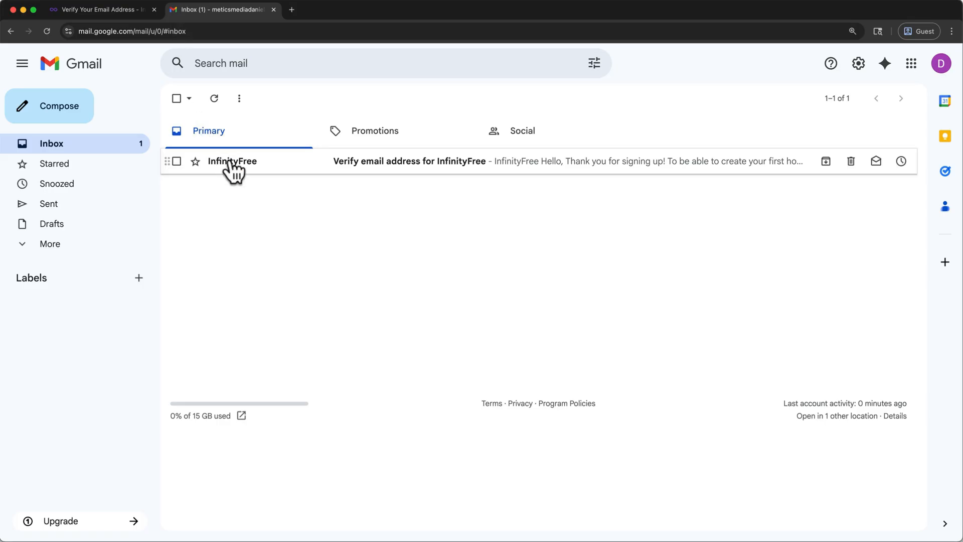
left_click(232, 161)
mouse_move(230, 159)
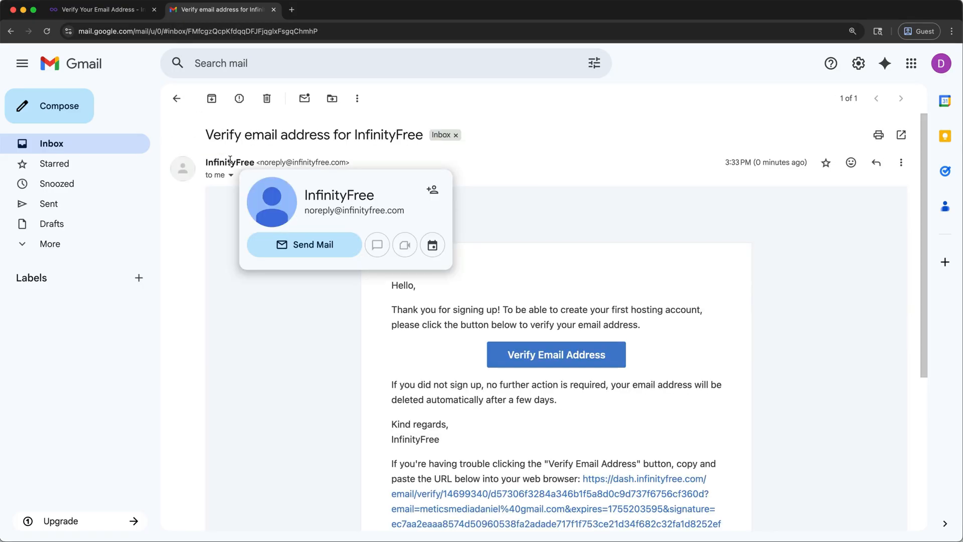
left_click(508, 361)
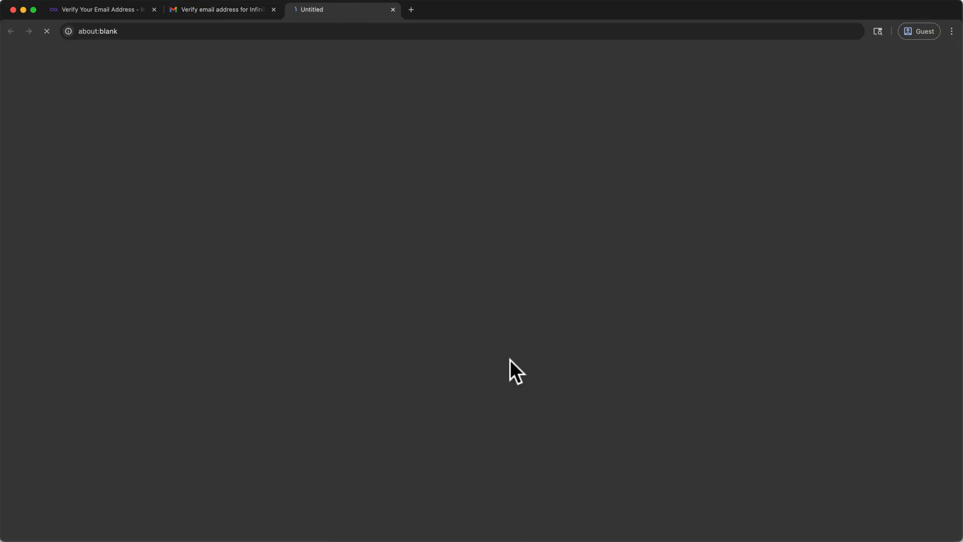
left_click(273, 9)
left_click(154, 8)
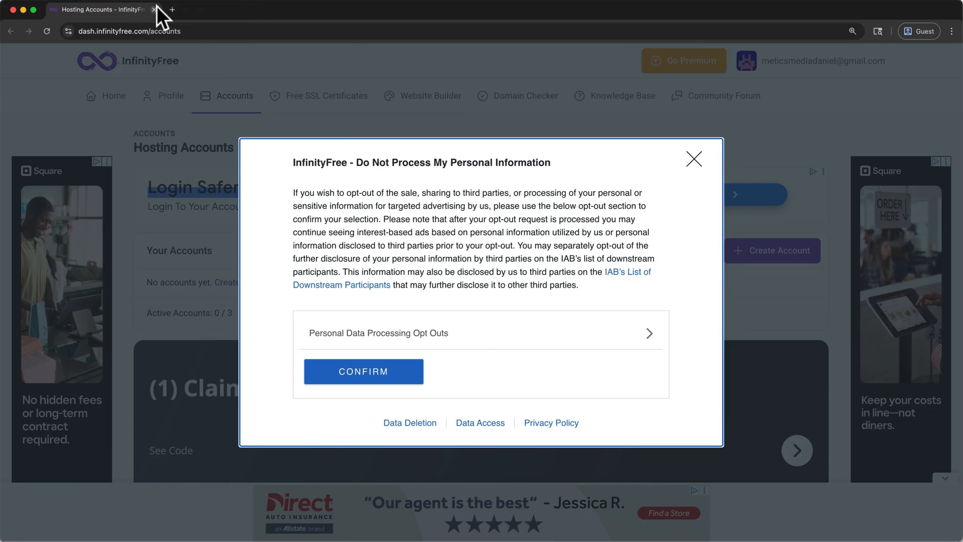
Step: Confirm the personal data notice and start a new hosting account on the free $0 InfinityFree plan
left_click(365, 374)
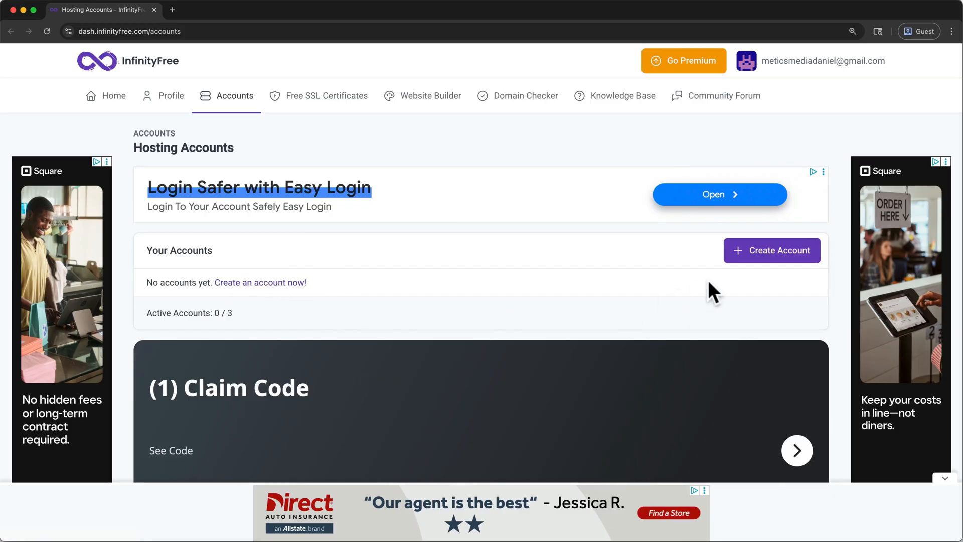
left_click(761, 259)
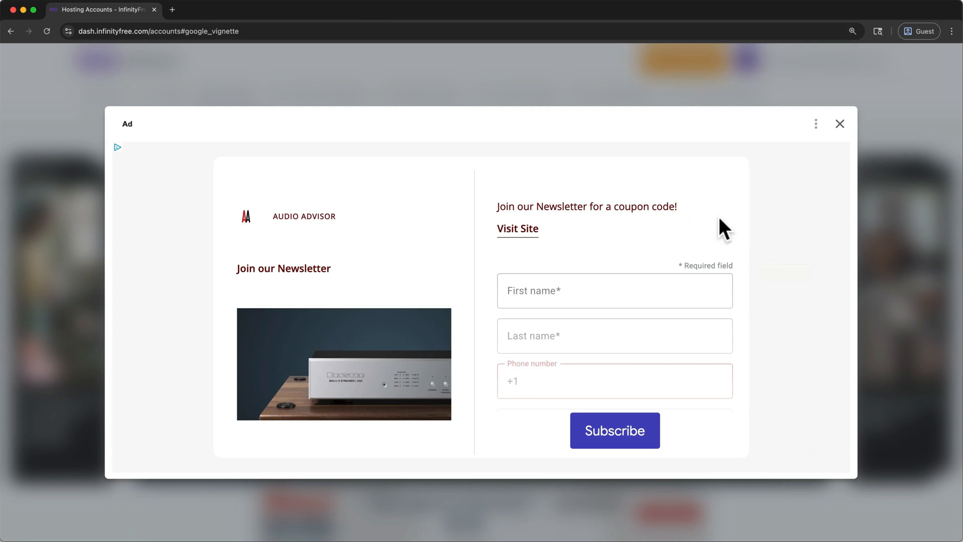
left_click(839, 124)
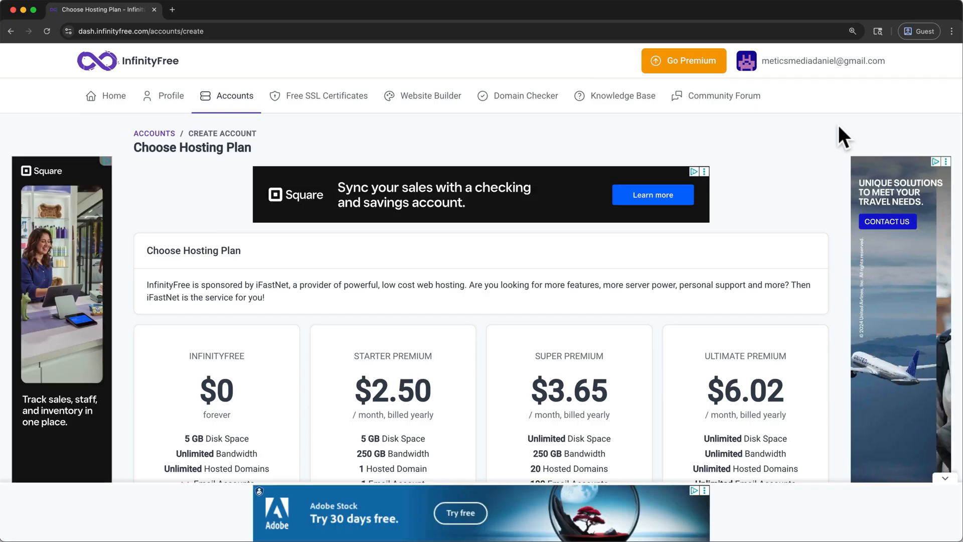
scroll(839, 125, "down", 5)
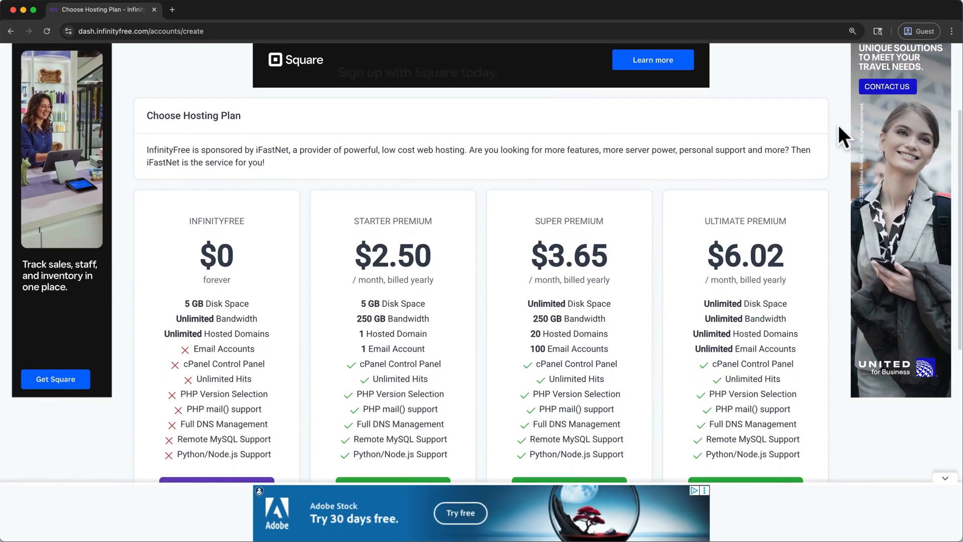
scroll(839, 125, "down", 1)
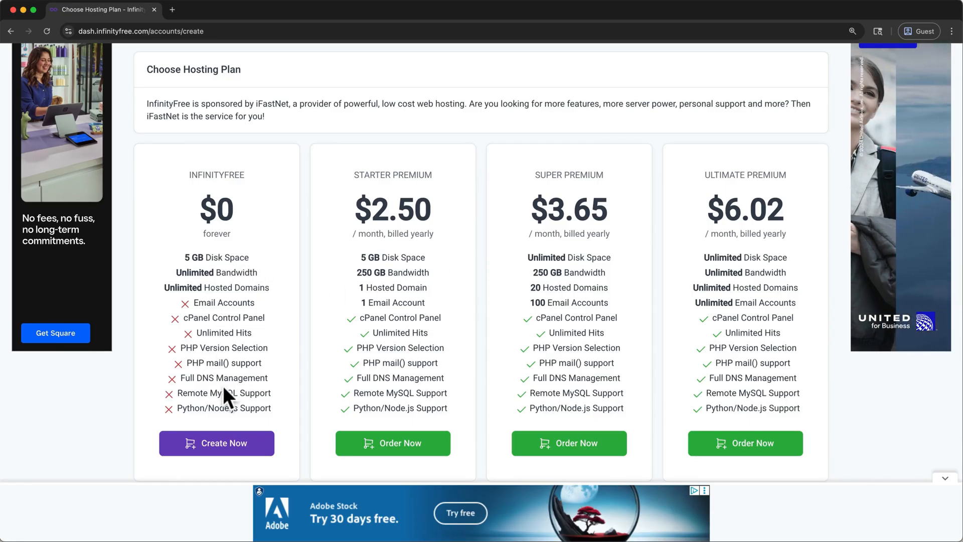
left_click(227, 442)
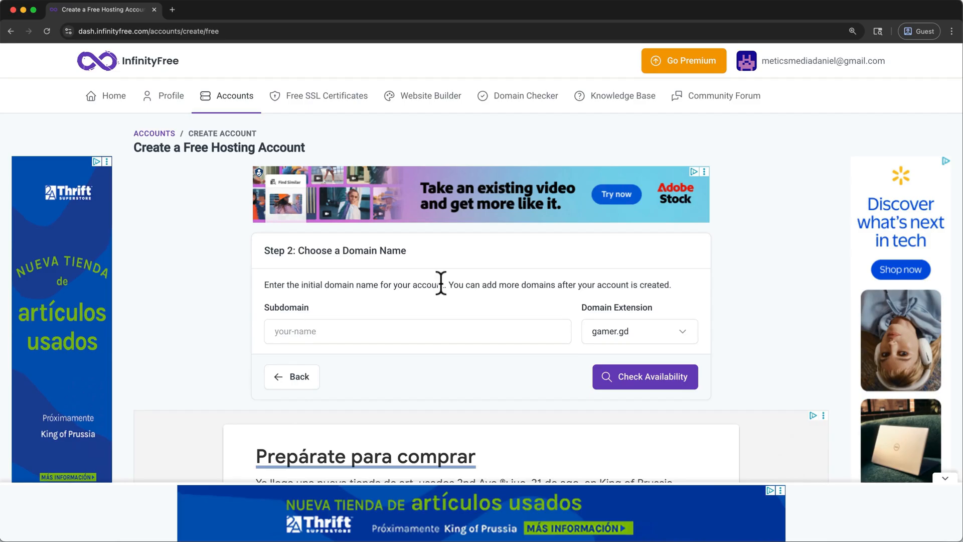
Step: Choose the subdomain meticsifwp2 with the extension free.nf for the hosting account and check its availability
left_click_drag(441, 285, 606, 285)
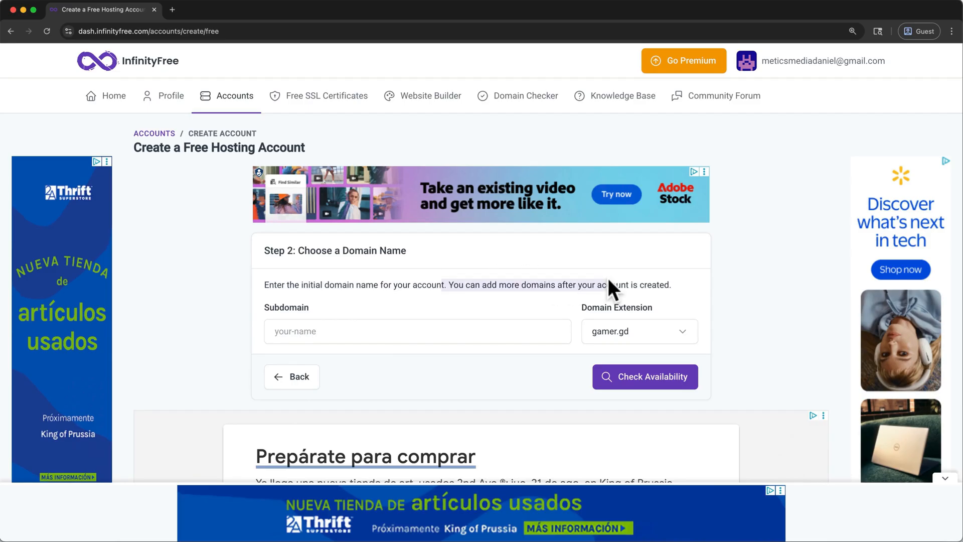
left_click(632, 331)
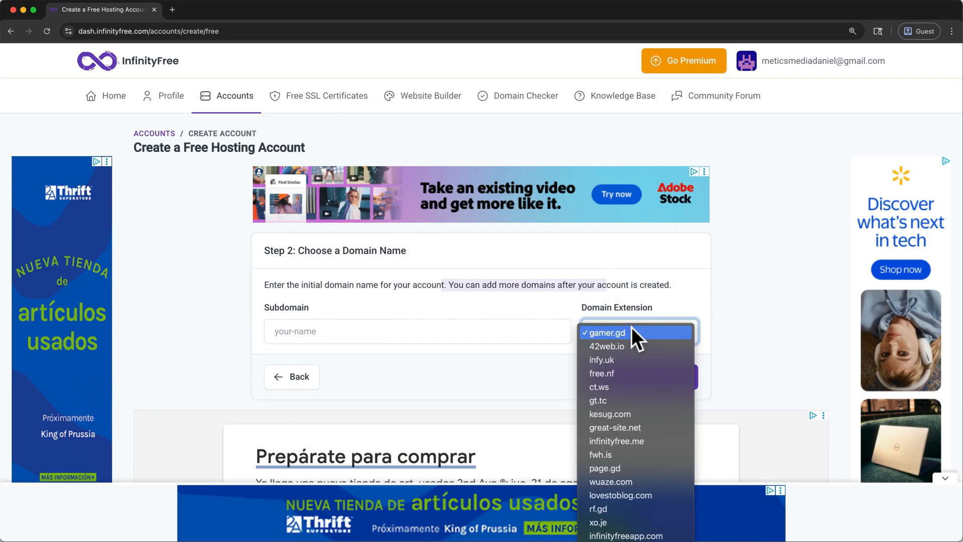
left_click(624, 372)
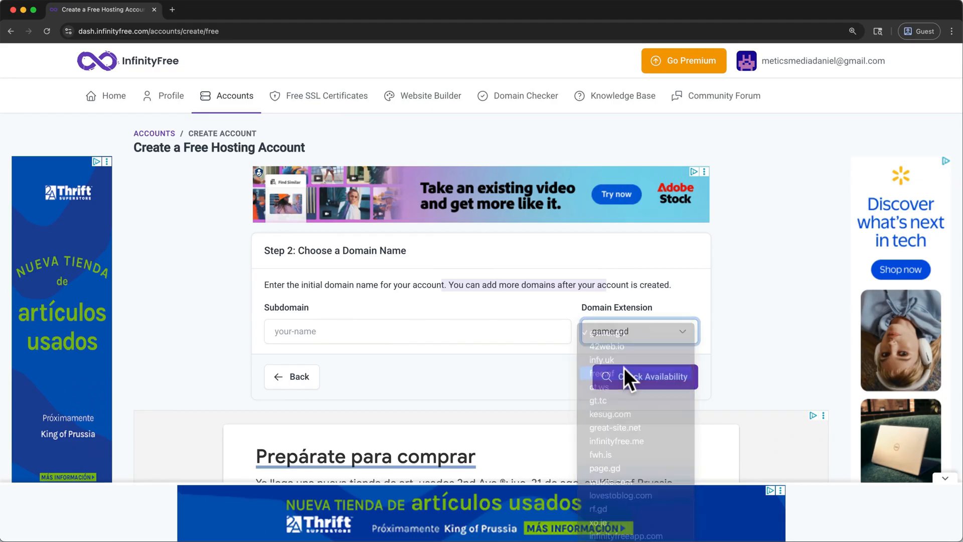
left_click(499, 331)
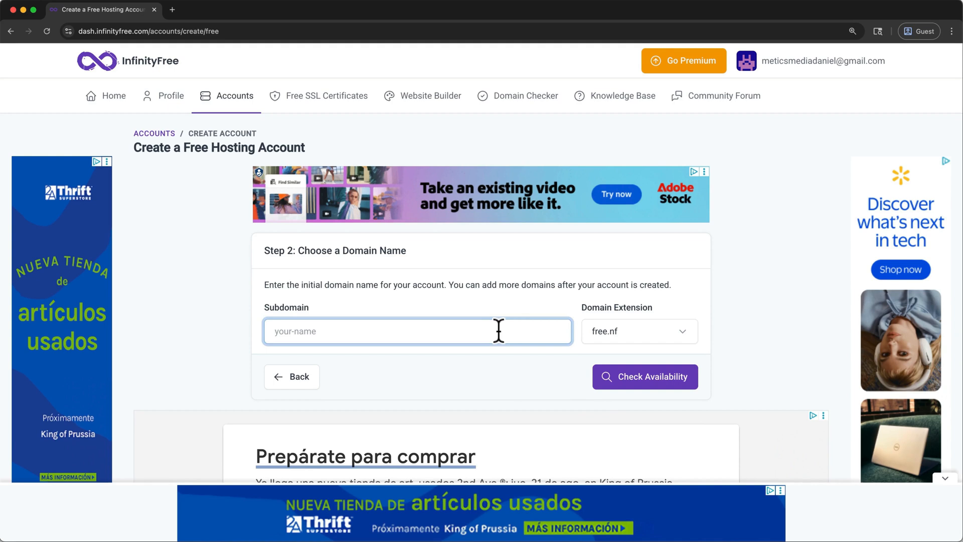
type("meticsifwp2")
left_click(651, 385)
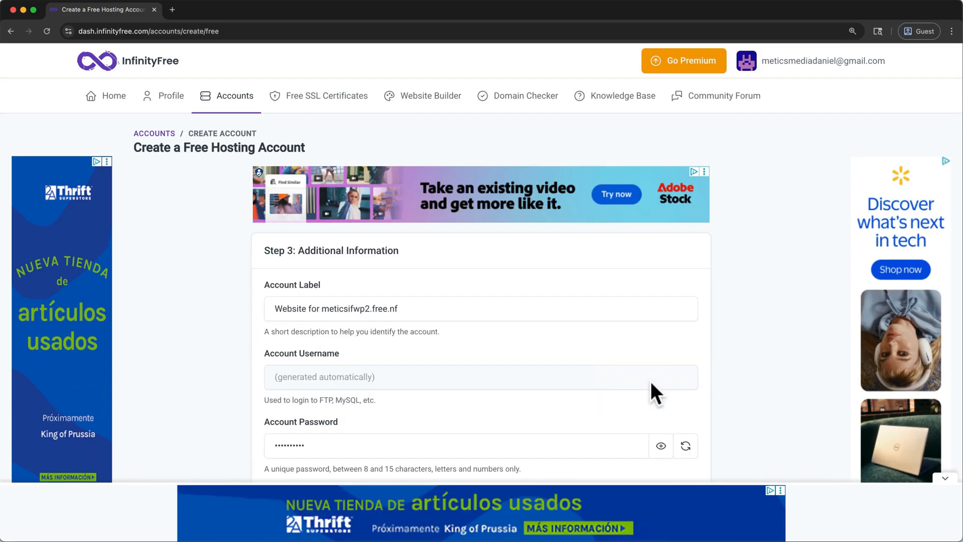
Step: Replace the generated account password with an own one, set the email consent to I Approve, and create the hosting account
left_click(498, 304)
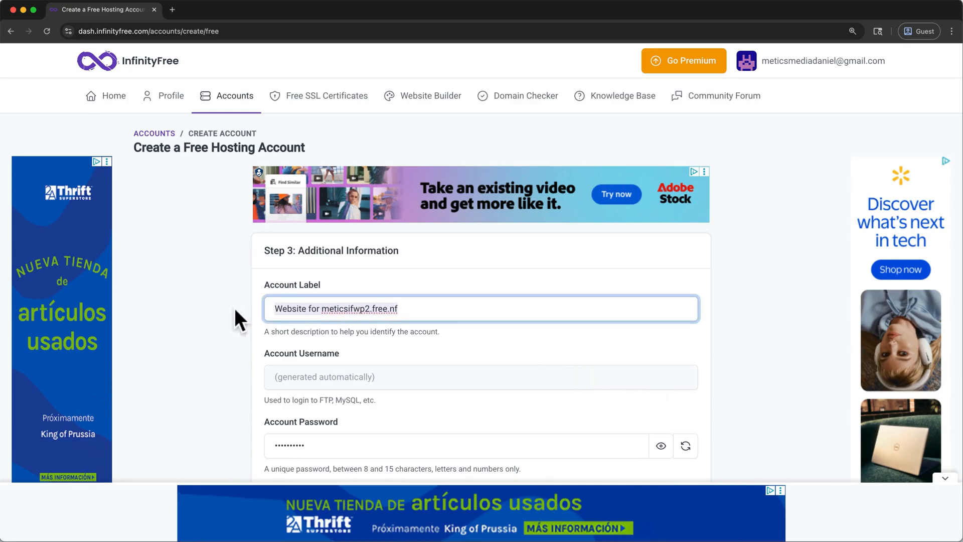
scroll(235, 311, "down", 3)
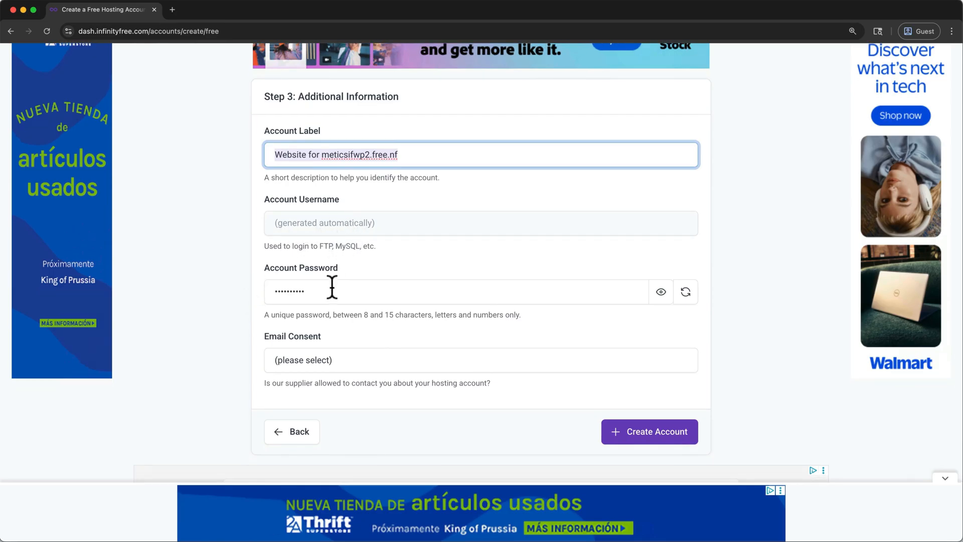
left_click_drag(333, 287, 253, 288)
key("BackSpace")
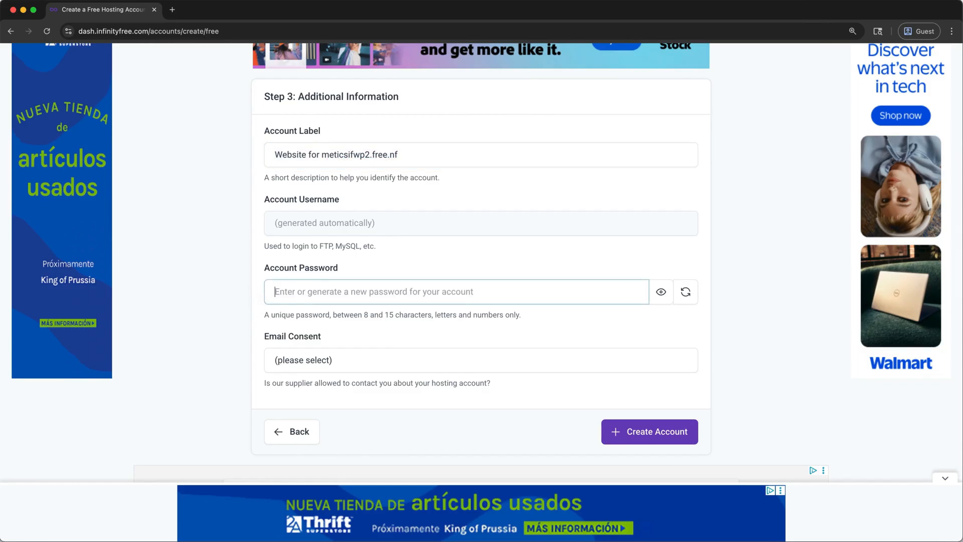
type("••••••••")
left_click(332, 363)
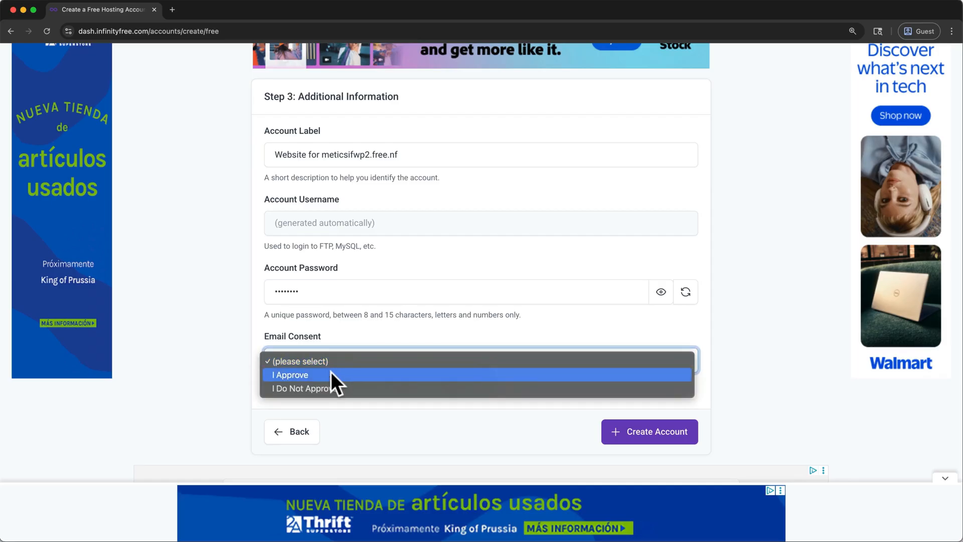
left_click(330, 371)
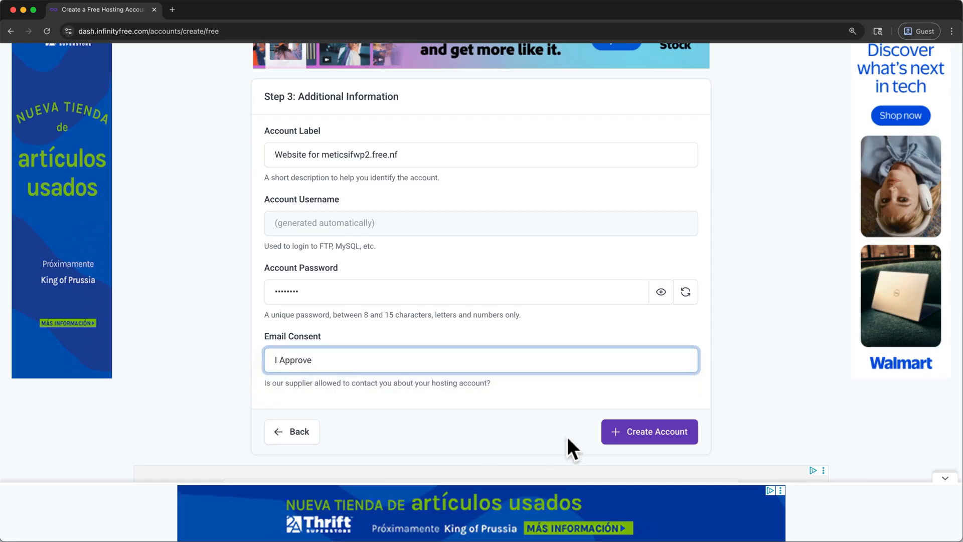
left_click(647, 434)
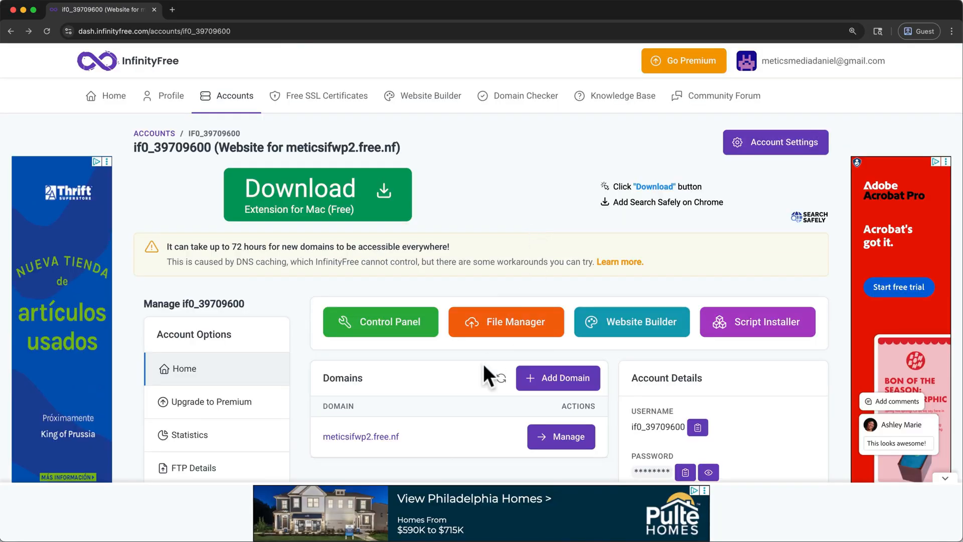
Step: Copy the domain meticsifwp2.free.nf, view the site in a new tab, and return to the hosting account page
left_click_drag(402, 438, 321, 438)
key("super+c")
right_click(339, 435)
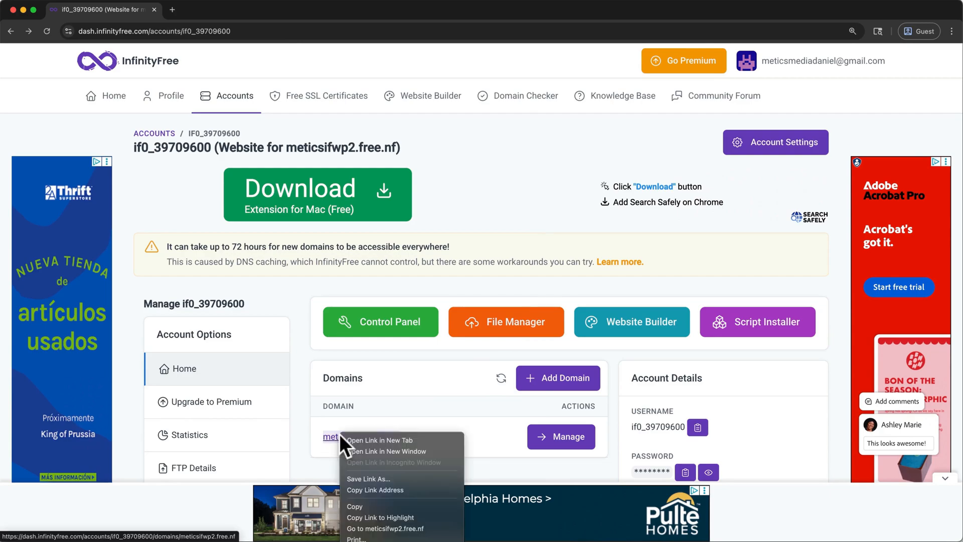
left_click(351, 504)
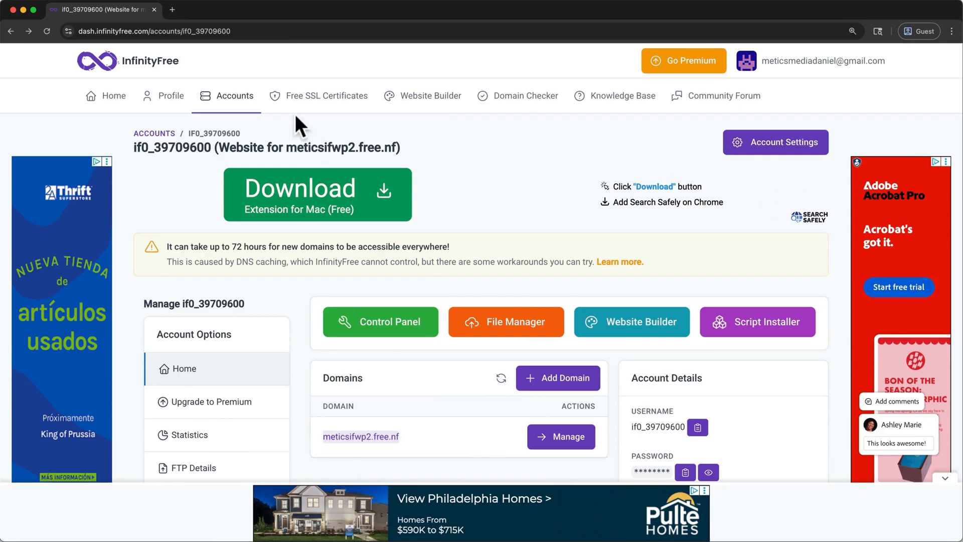
left_click(176, 10)
key("super+v")
key("Return")
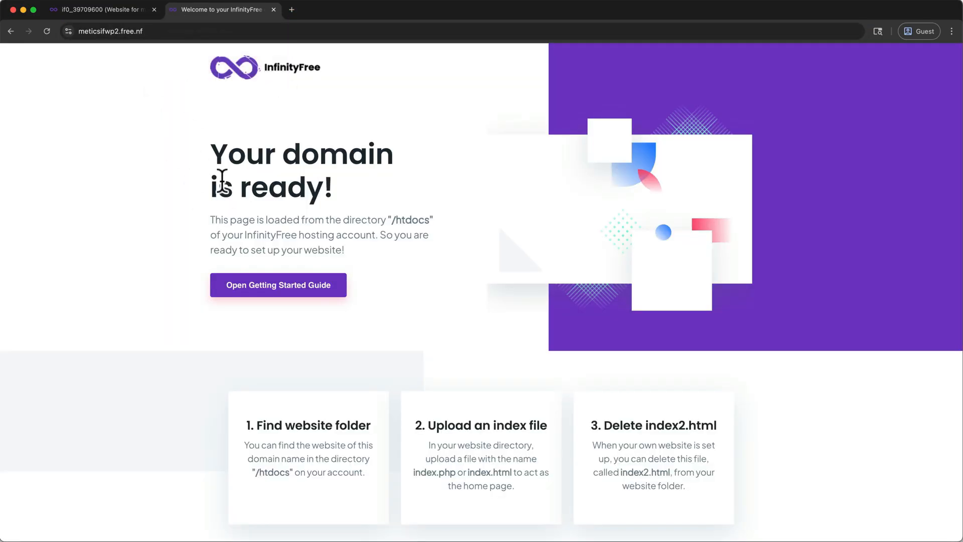
left_click(274, 9)
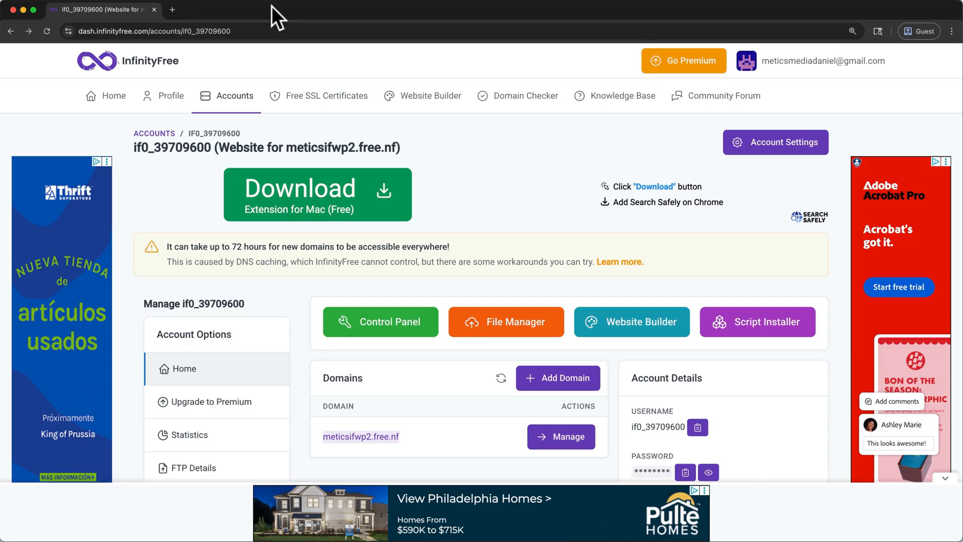
Step: Approve email notices in the hosting control panel and open the WordPress install form in the Softaculous Apps Installer
left_click(386, 331)
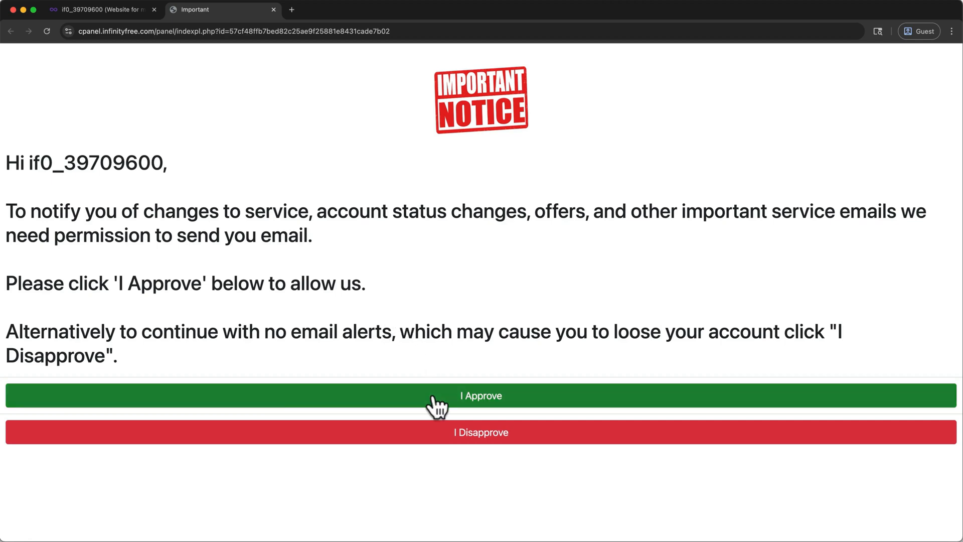
left_click(432, 396)
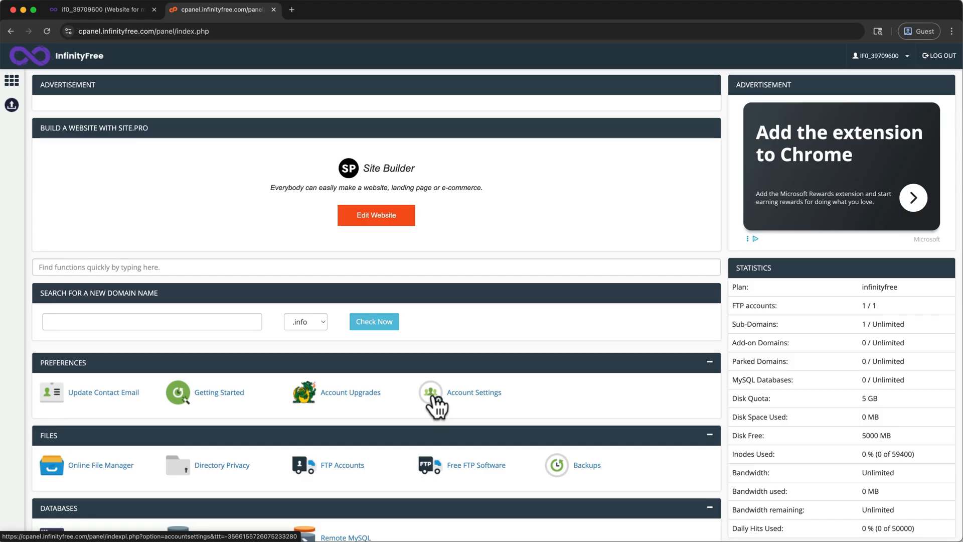
scroll(432, 397, "down", 10)
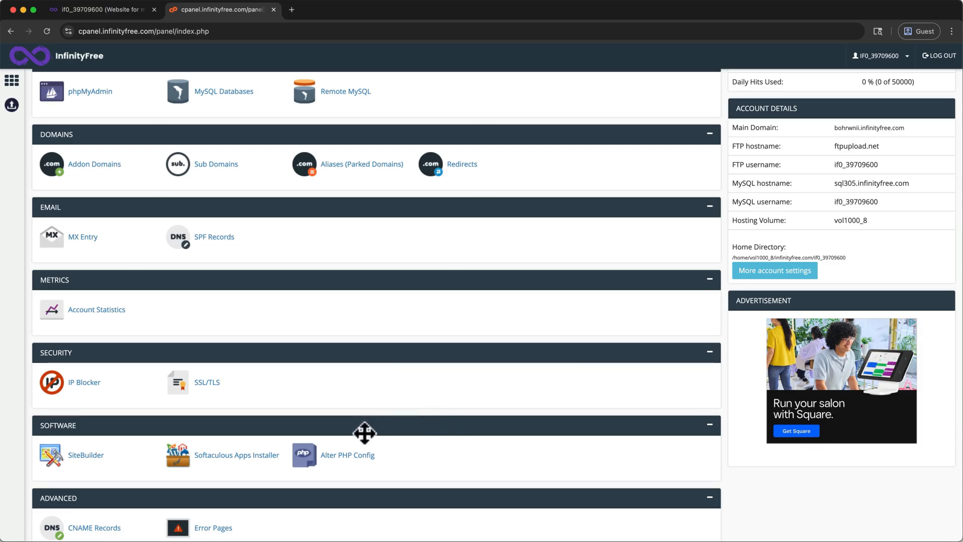
left_click(266, 460)
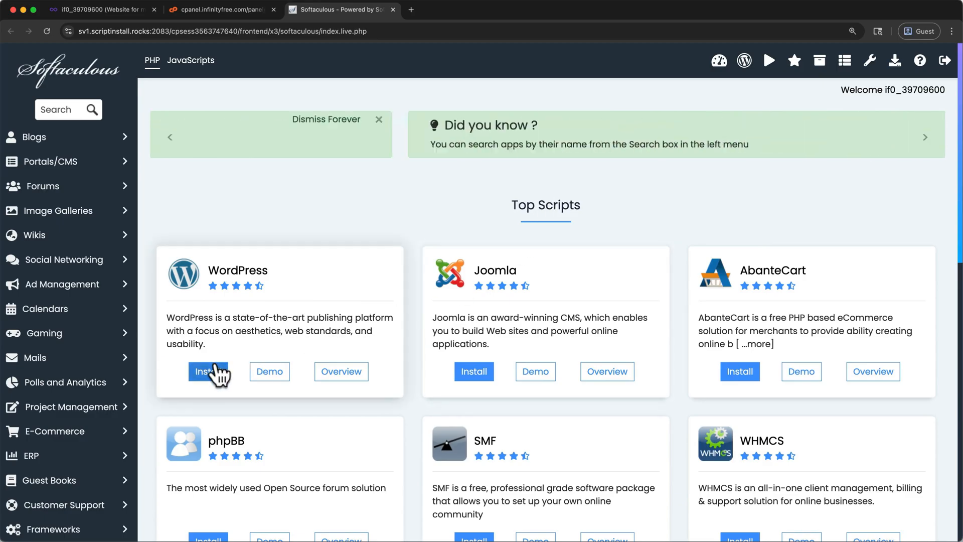
left_click(216, 371)
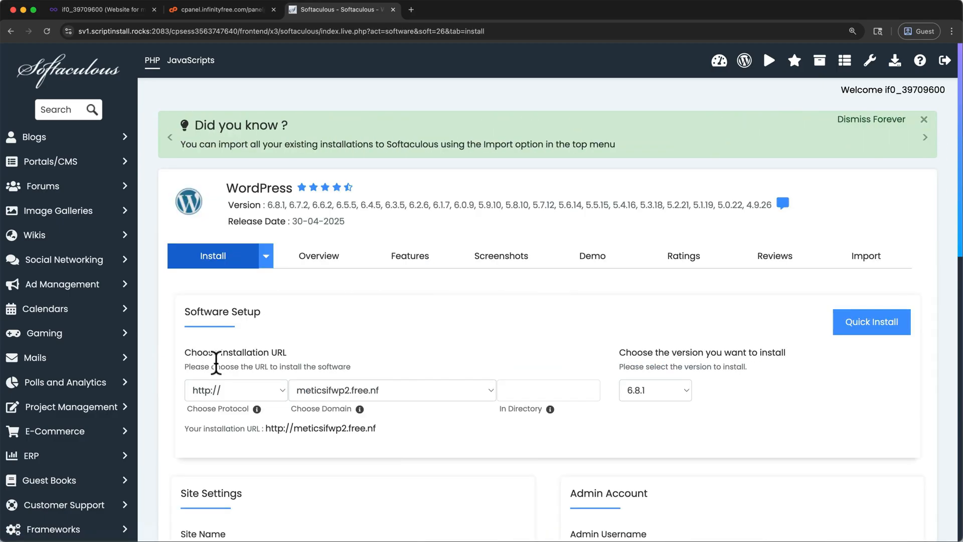
Step: Select meticsifwp2.free.nf as the WordPress installation domain and switch the install form to Quick Install
left_click(345, 396)
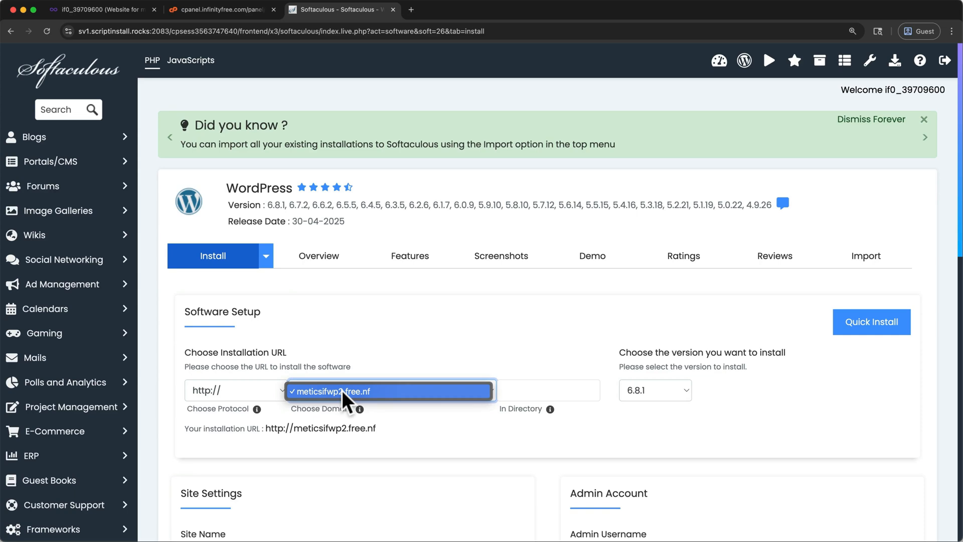
left_click(344, 391)
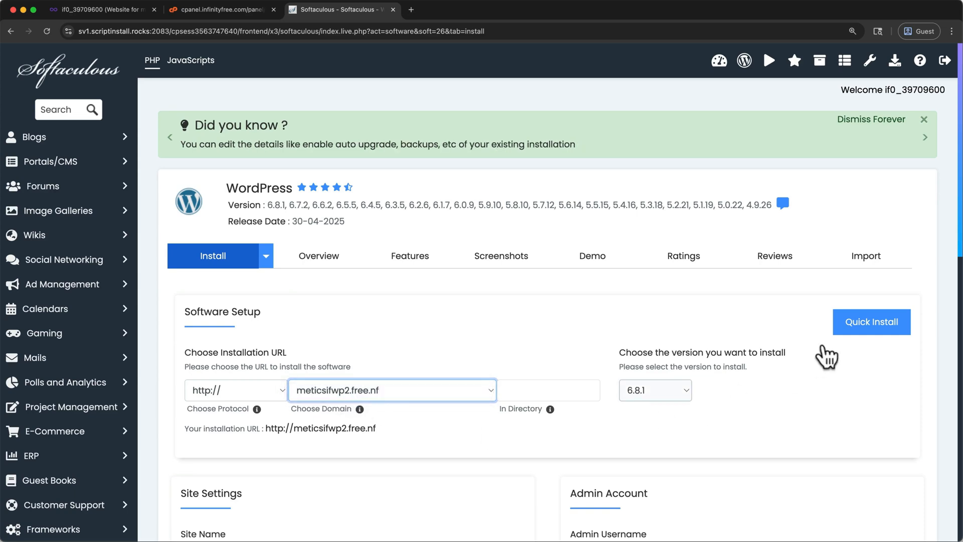
left_click(849, 333)
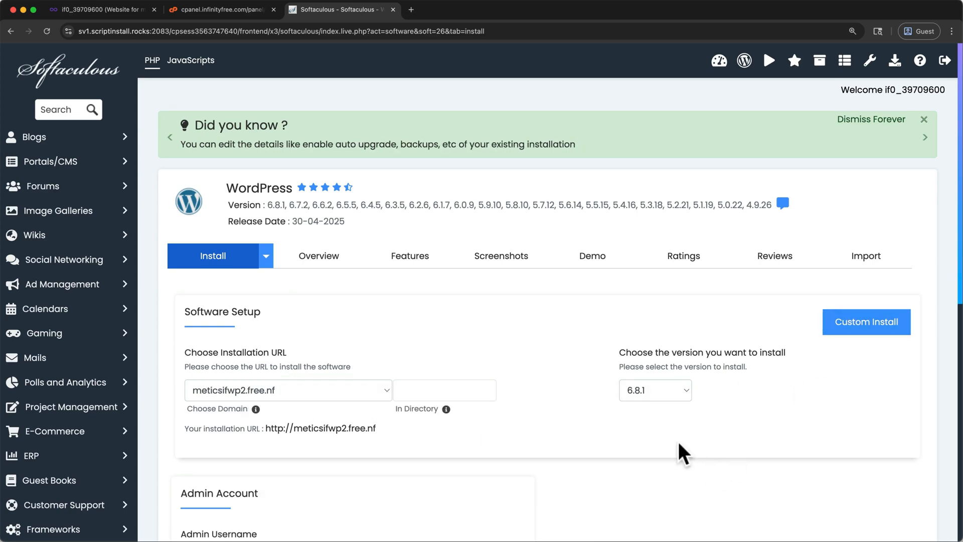
scroll(576, 497, "down", 5)
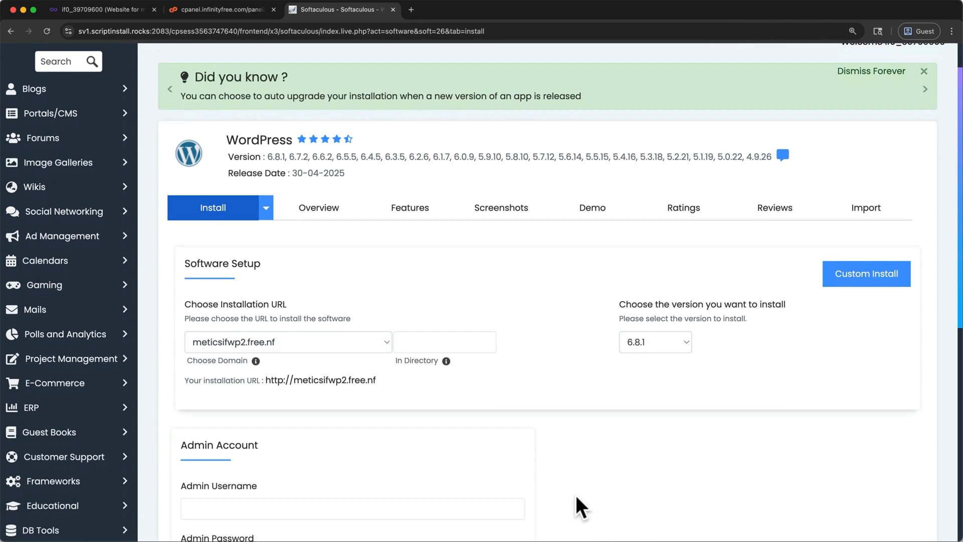
scroll(576, 497, "down", 1)
Step: Enter the admin username and replace the generated admin password with an own one in the WordPress admin account settings
left_click(382, 273)
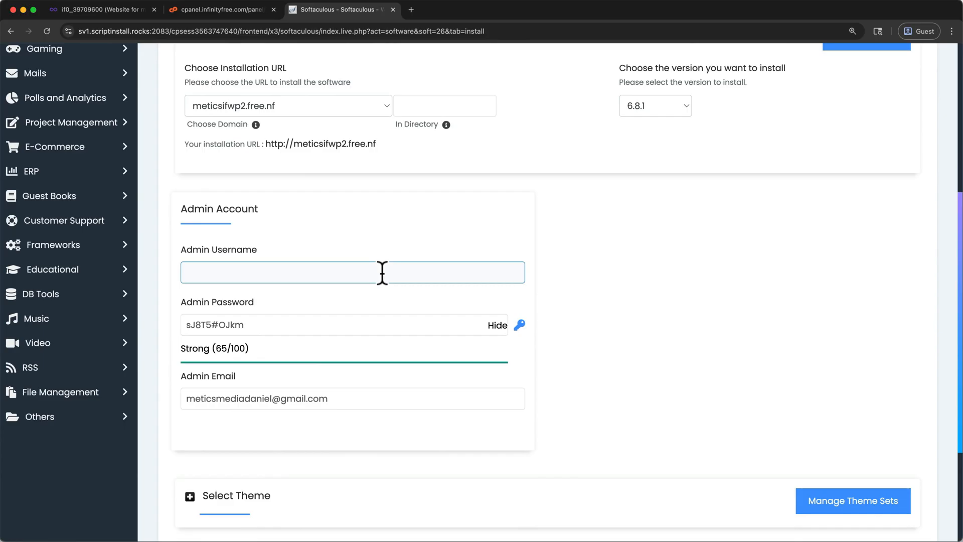
type("wp")
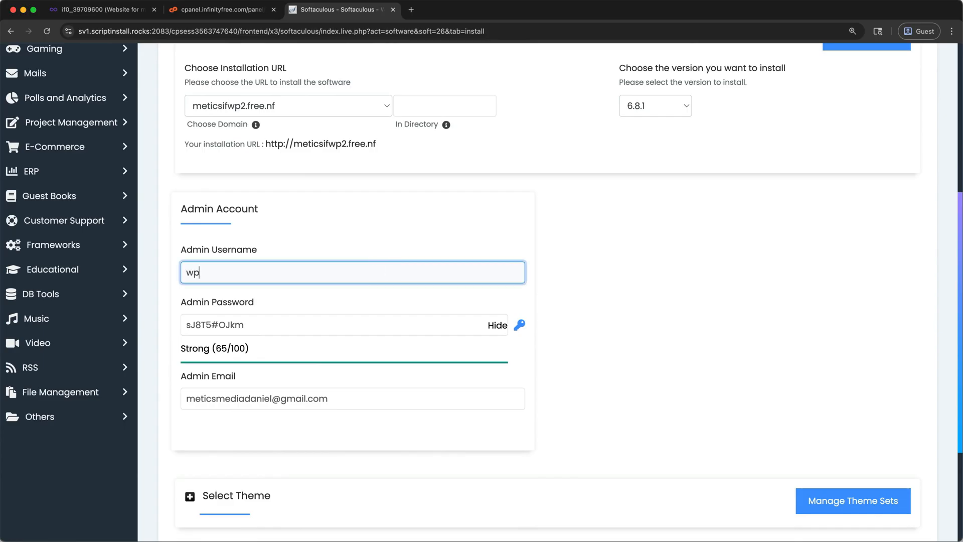
key("super+v")
left_click(482, 326)
left_click(492, 326)
left_click_drag(318, 321, 155, 321)
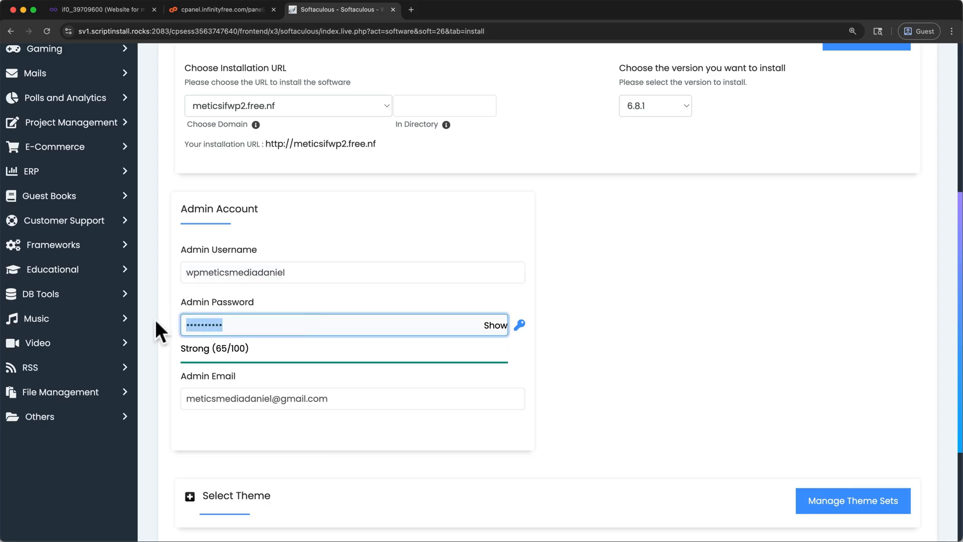
key("super+v")
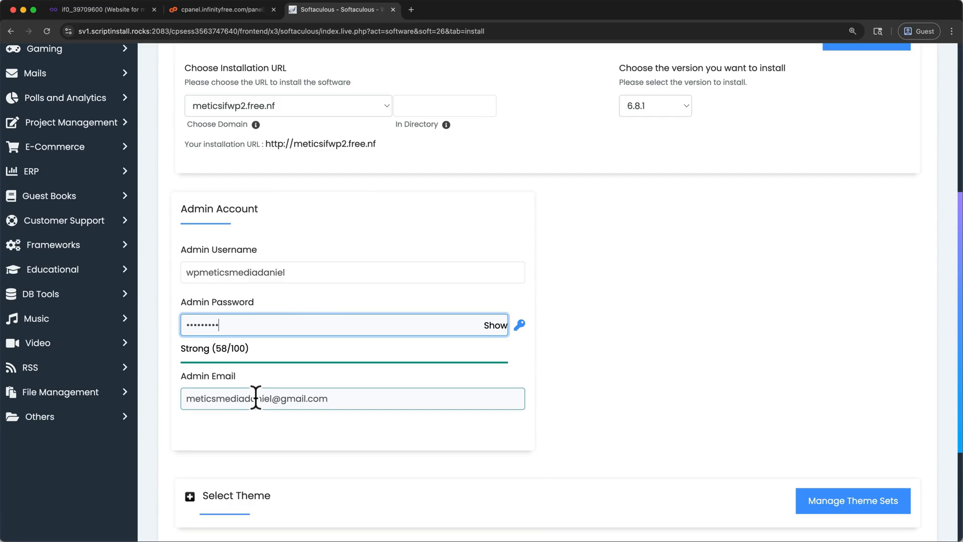
Step: Start the WordPress installation without choosing a theme and wait for it to finish
scroll(256, 398, "down", 5)
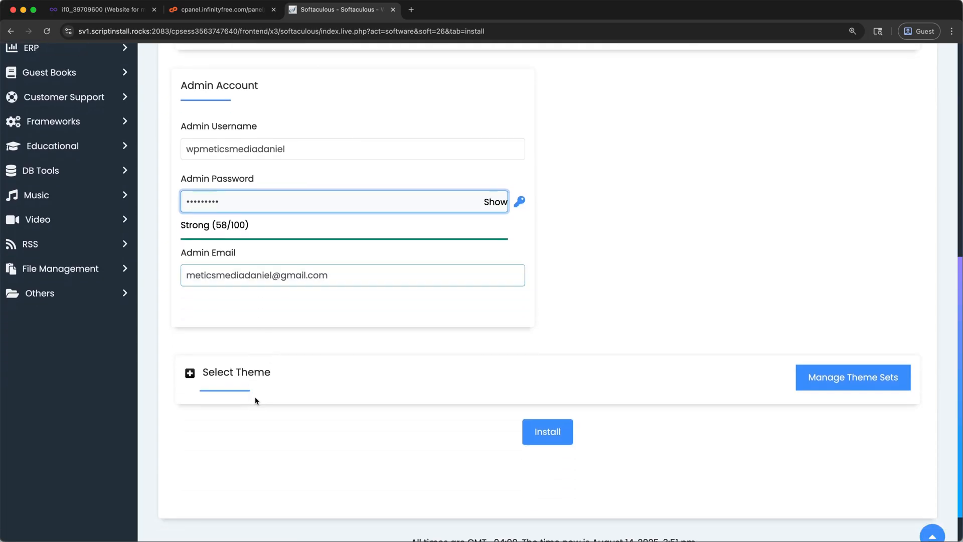
left_click(552, 432)
scroll(551, 424, "up", 4)
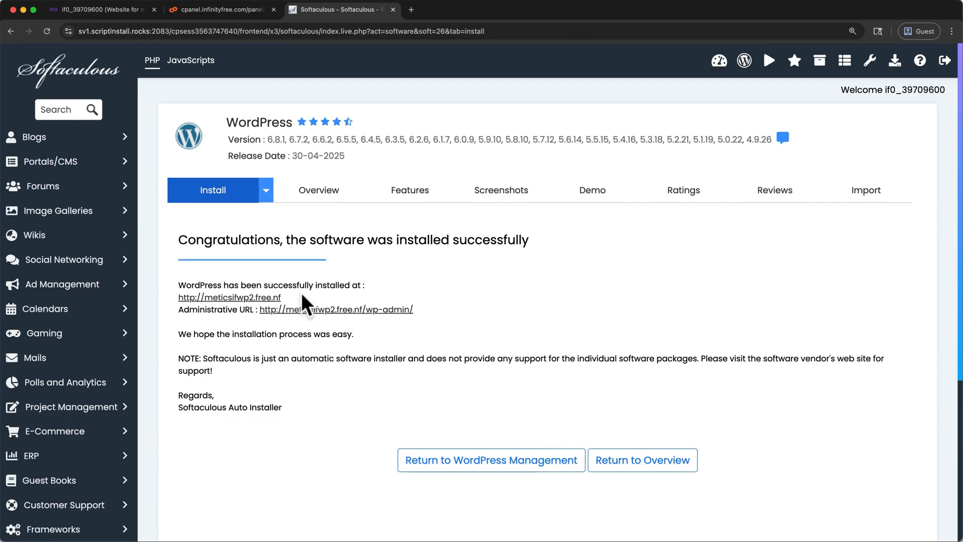
right_click(246, 300)
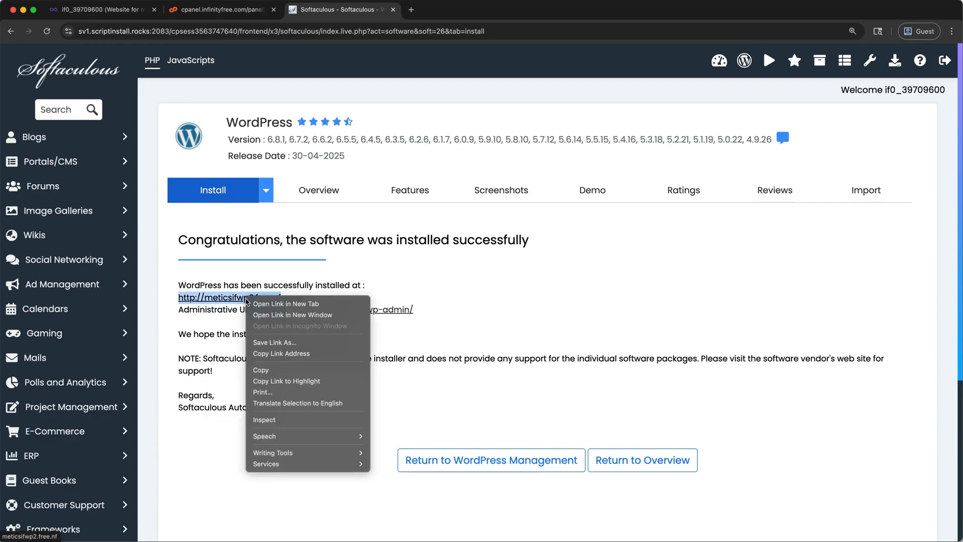
left_click(259, 305)
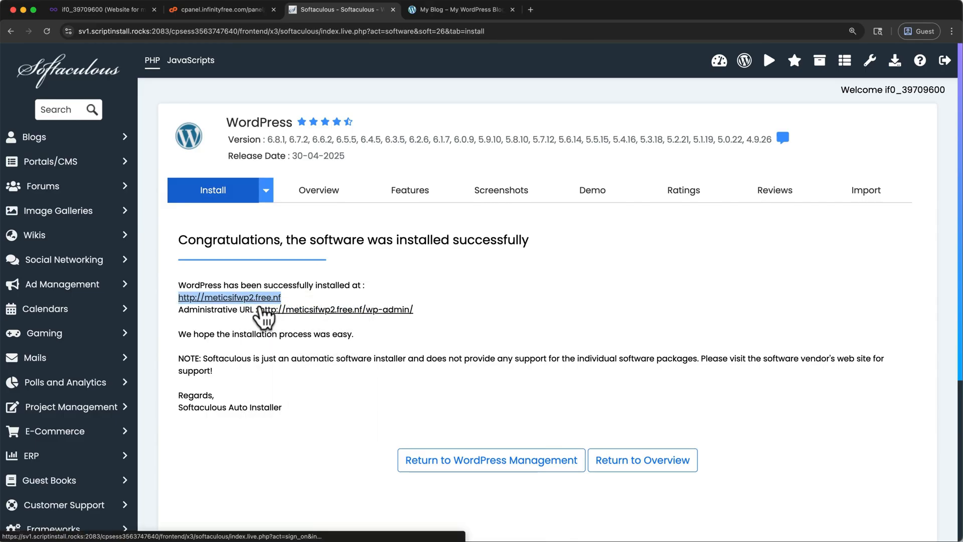
left_click(432, 12)
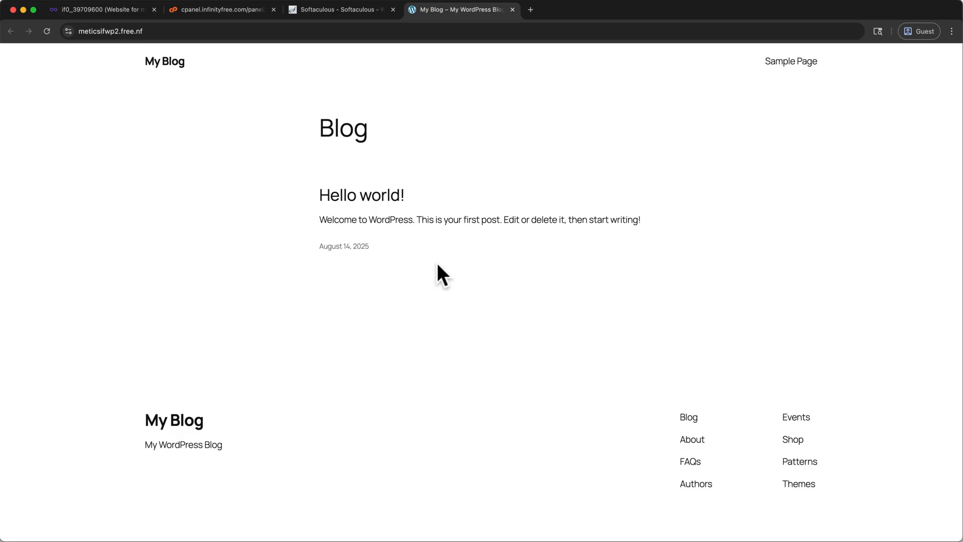
left_click(512, 10)
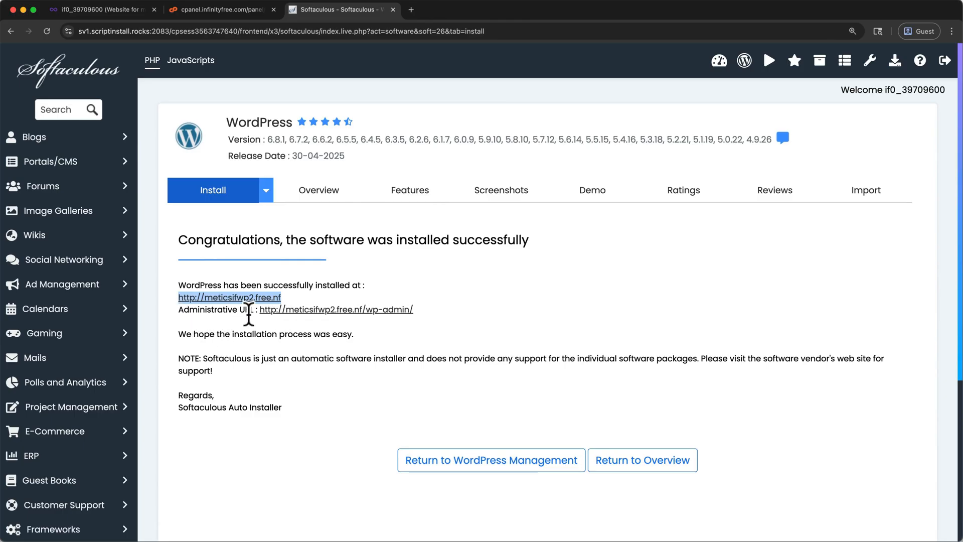
left_click_drag(434, 313, 362, 307)
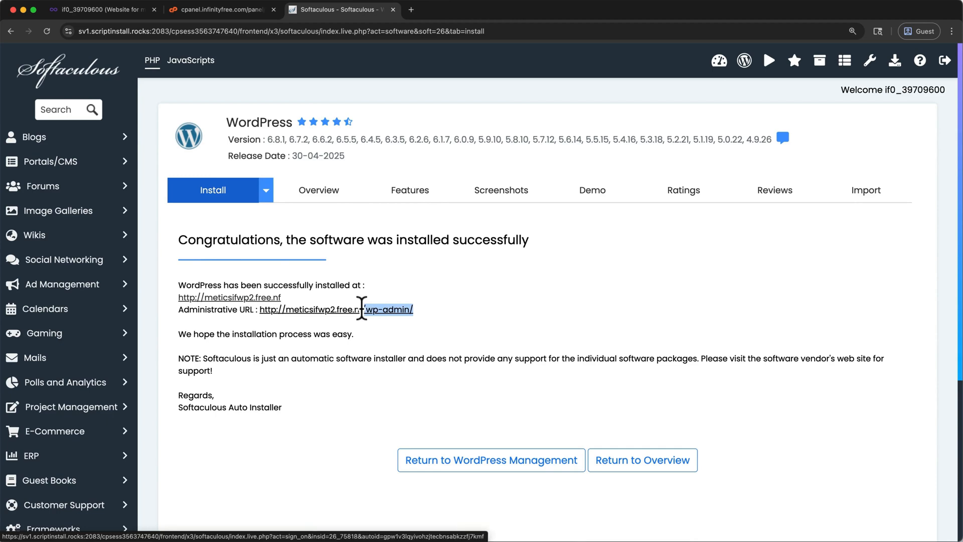
left_click(428, 311)
left_click_drag(430, 311, 261, 310)
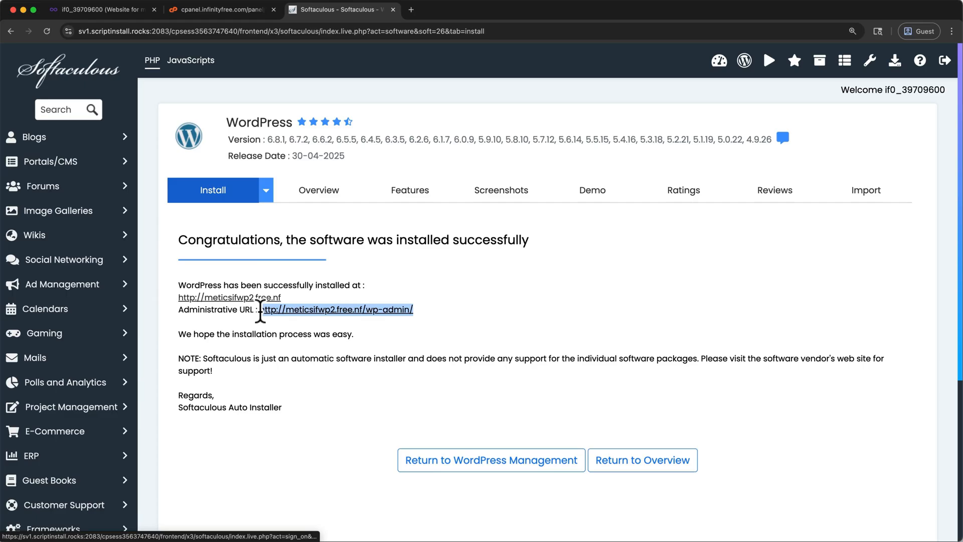
right_click(260, 311)
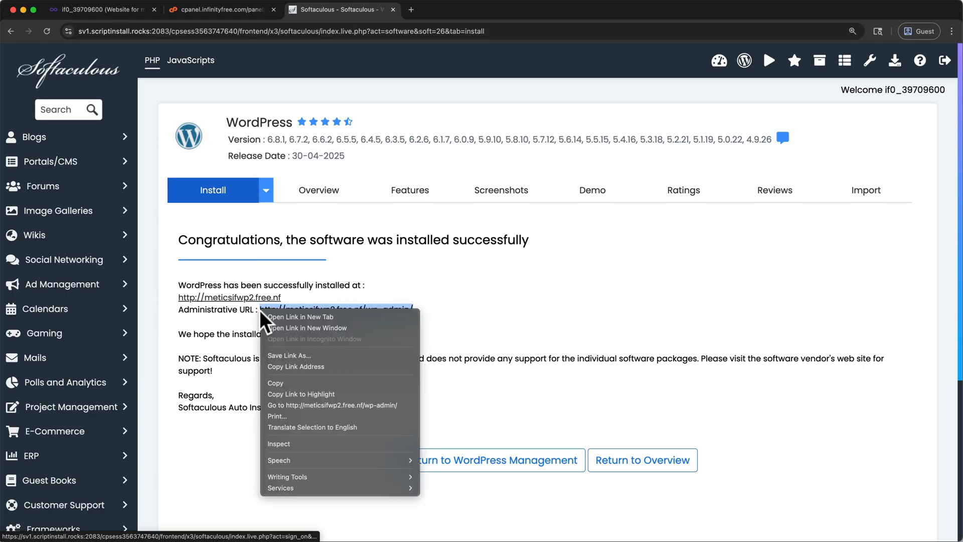
left_click(271, 384)
left_click(412, 9)
key("super+v")
key("Return")
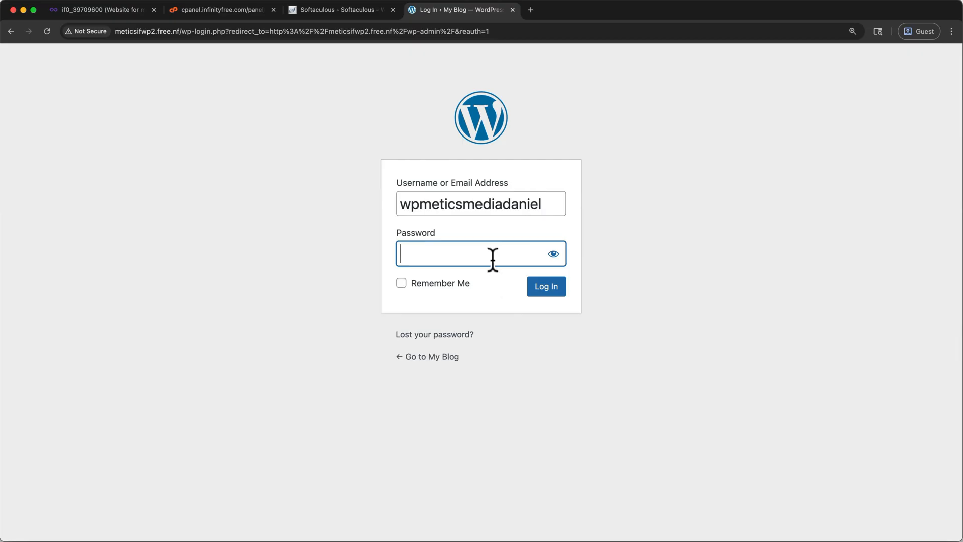
key("super+v")
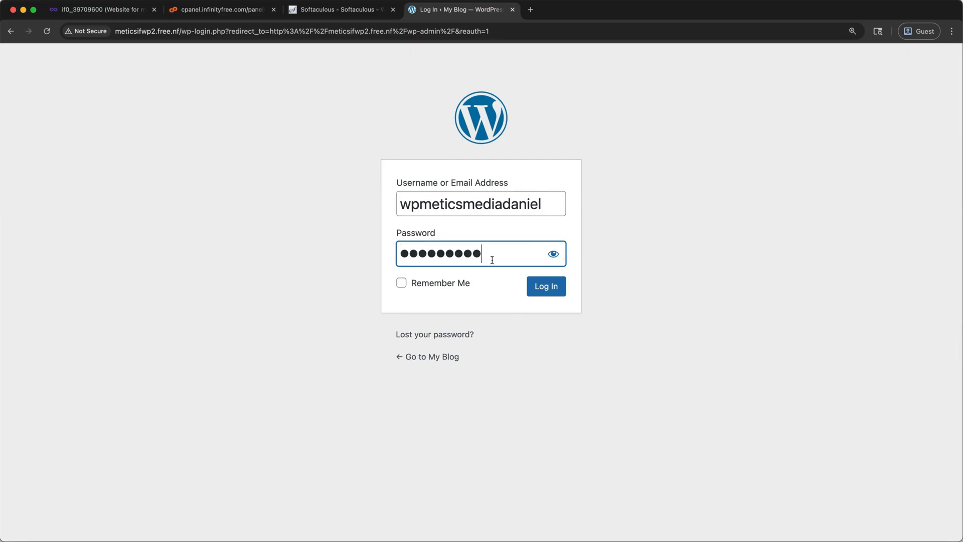
left_click(546, 287)
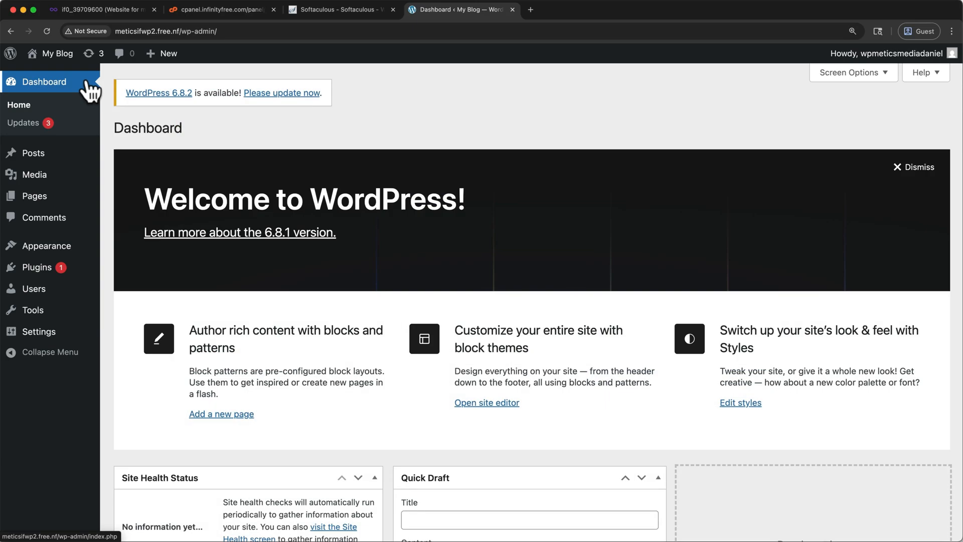
Step: Find the Astra theme among the themes available to add, then install and activate it
mouse_move(52, 248)
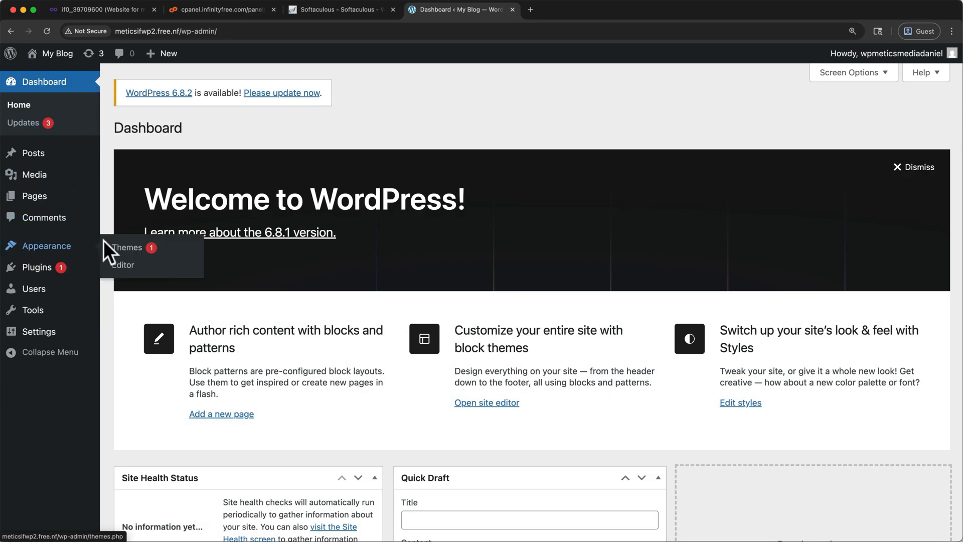
left_click(120, 248)
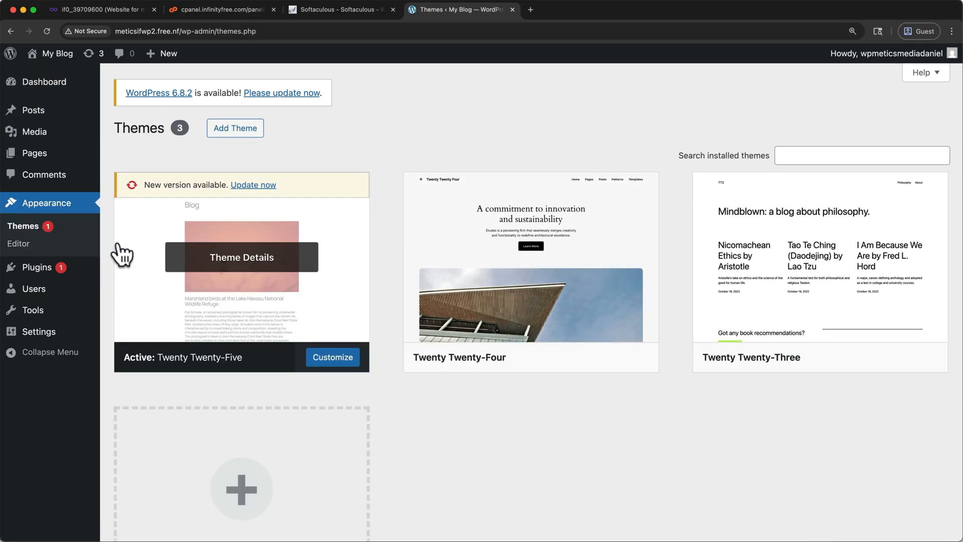
left_click(232, 134)
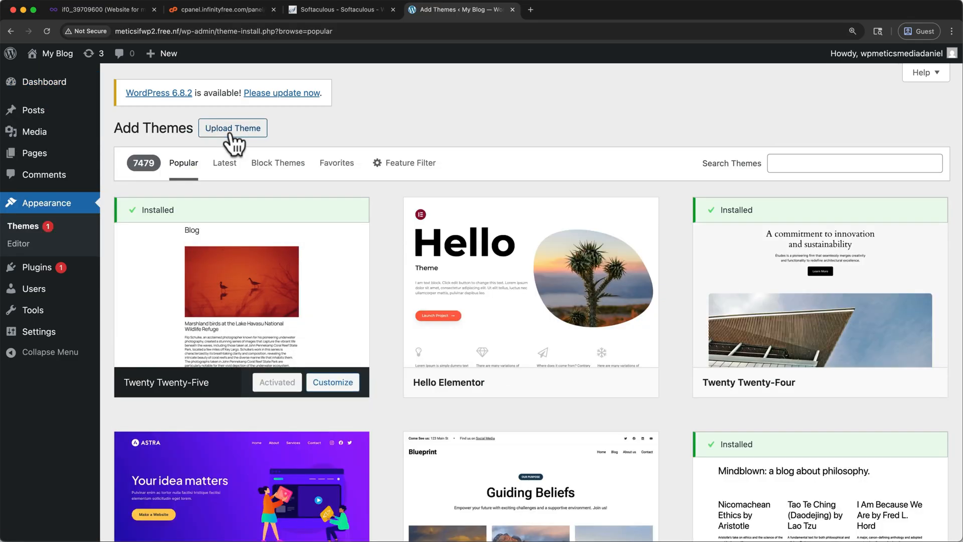
mouse_move(206, 456)
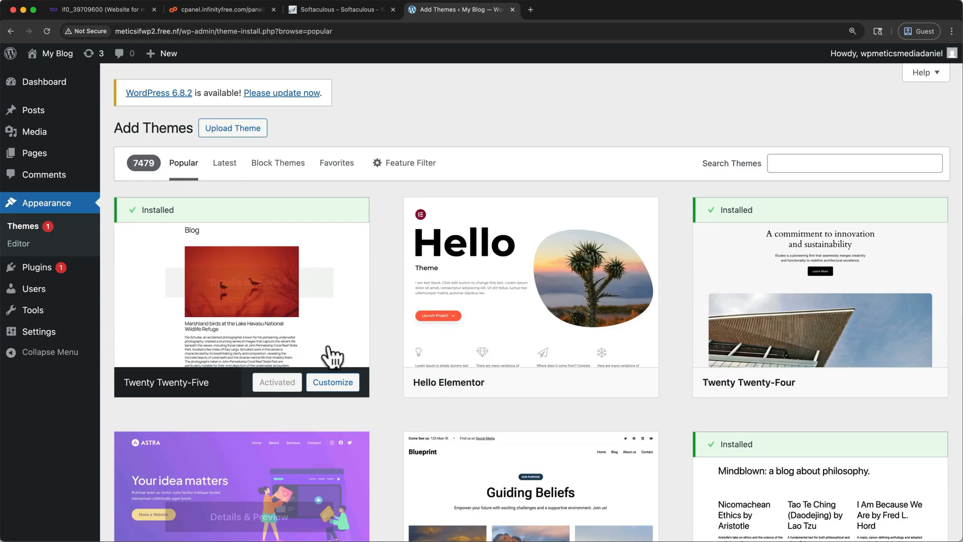
left_click(778, 166)
type("Astra")
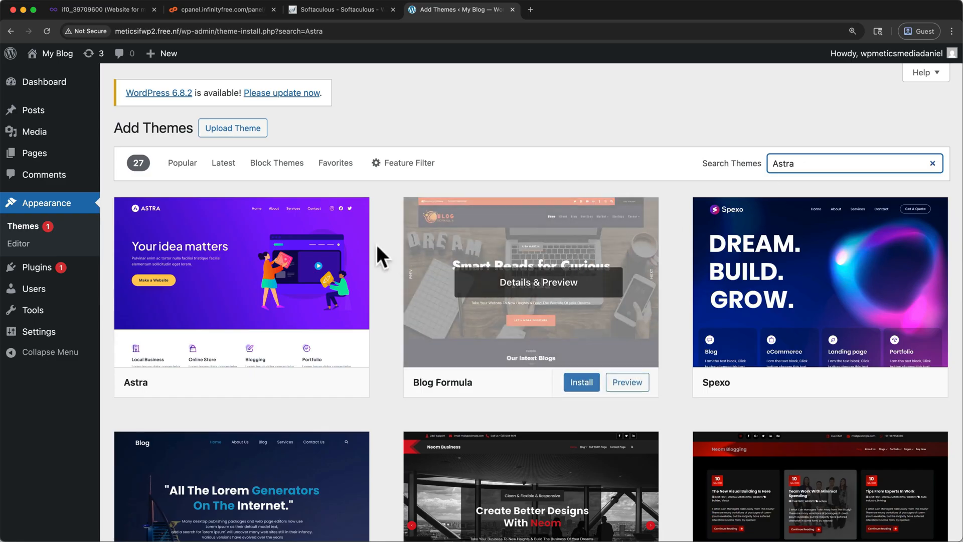
mouse_move(330, 263)
left_click(292, 381)
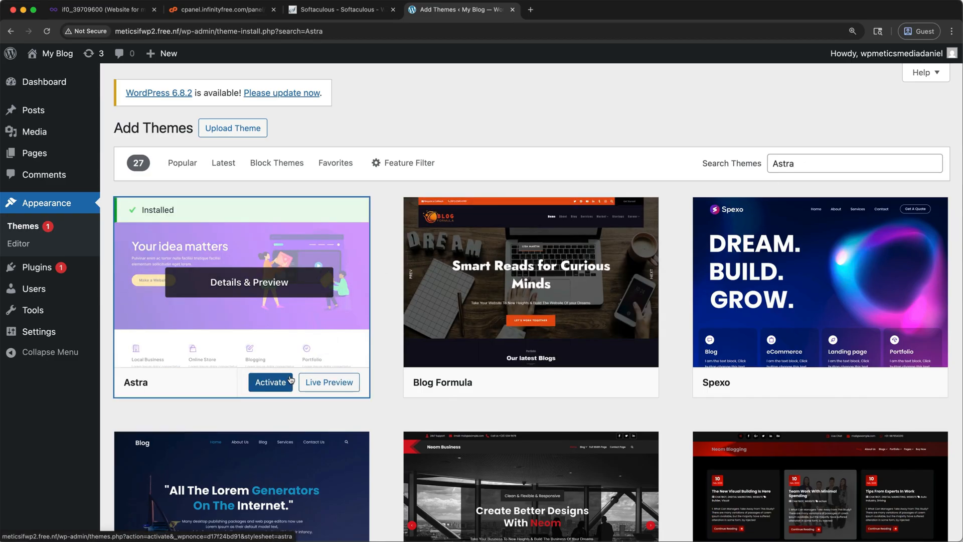
left_click(275, 384)
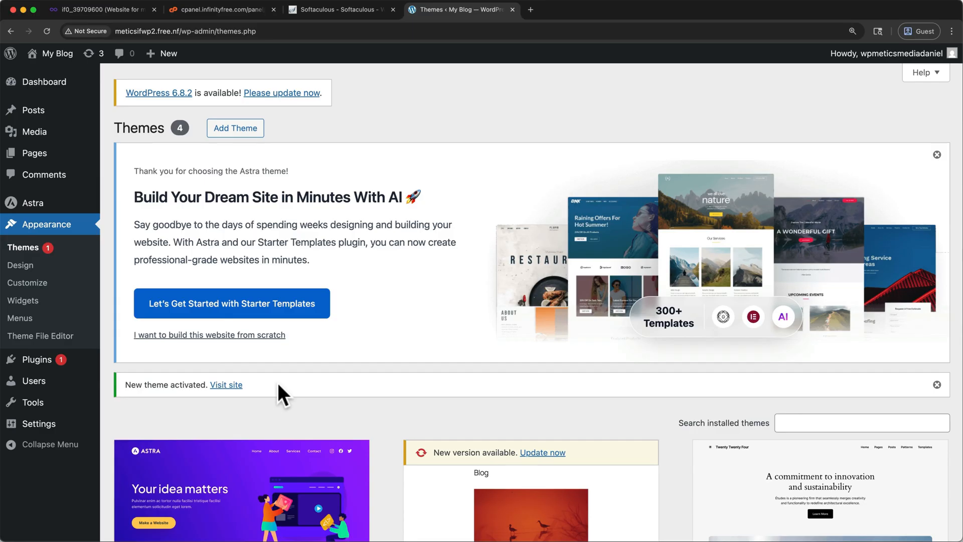
Step: Install and activate the Starter Templates plugin by Brainstorm Force and launch its Get Started setup
mouse_move(39, 365)
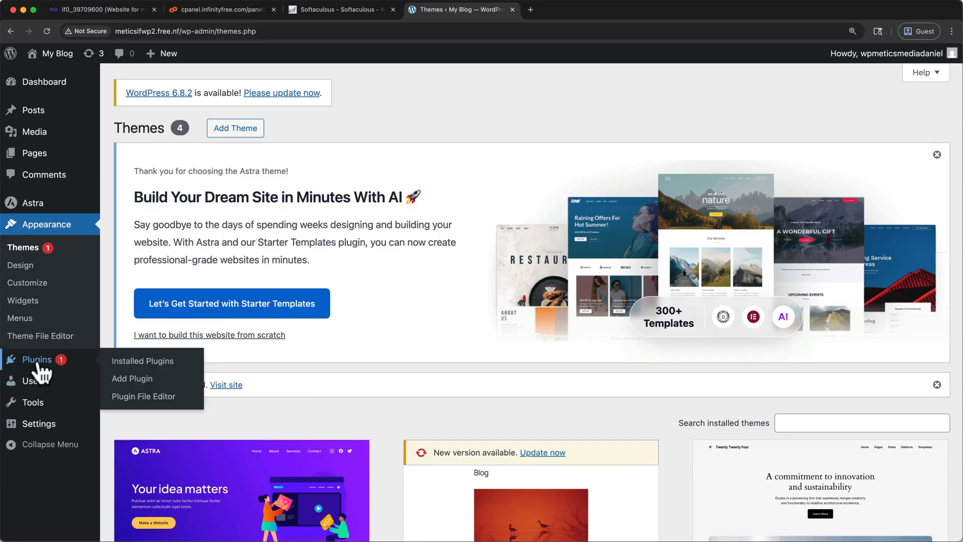
left_click(37, 361)
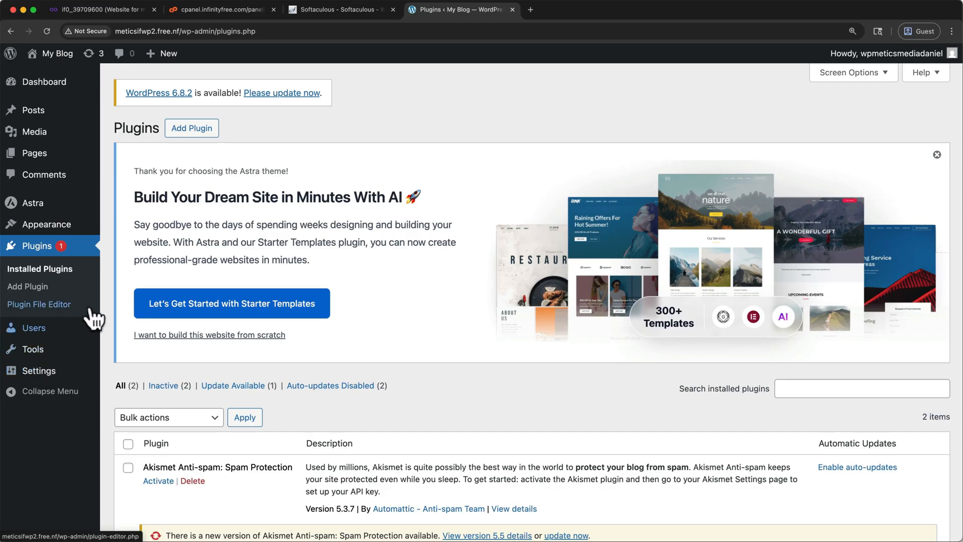
left_click(175, 131)
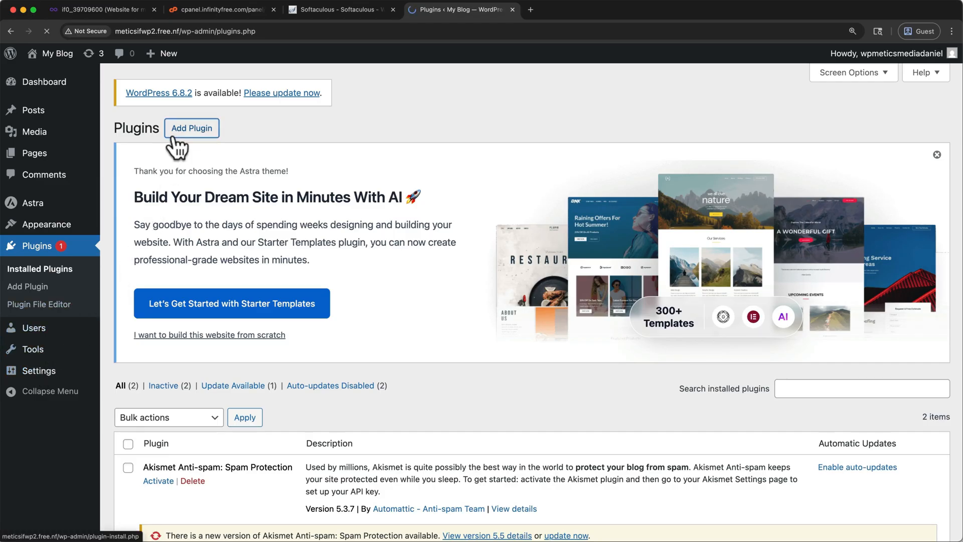
left_click(720, 385)
type("Starter Templates")
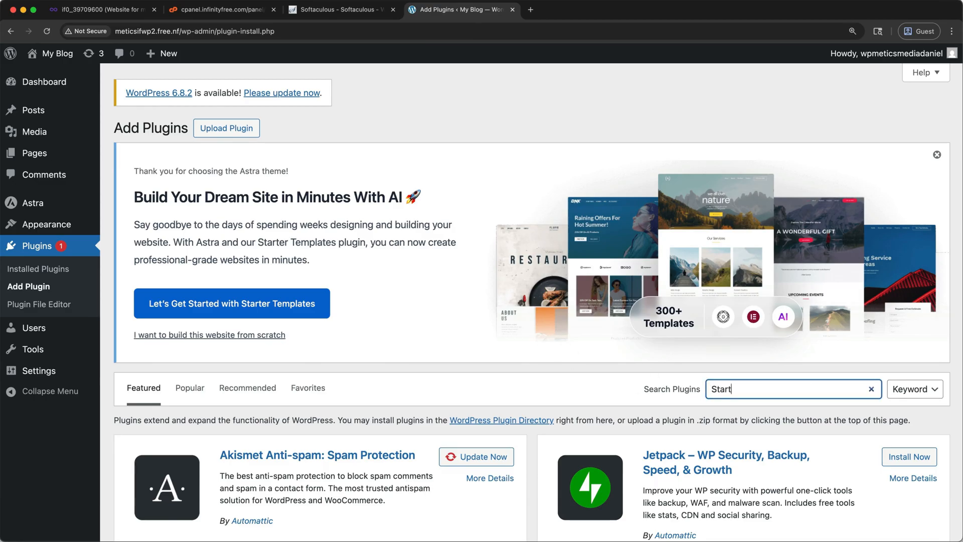
scroll(457, 453, "down", 2)
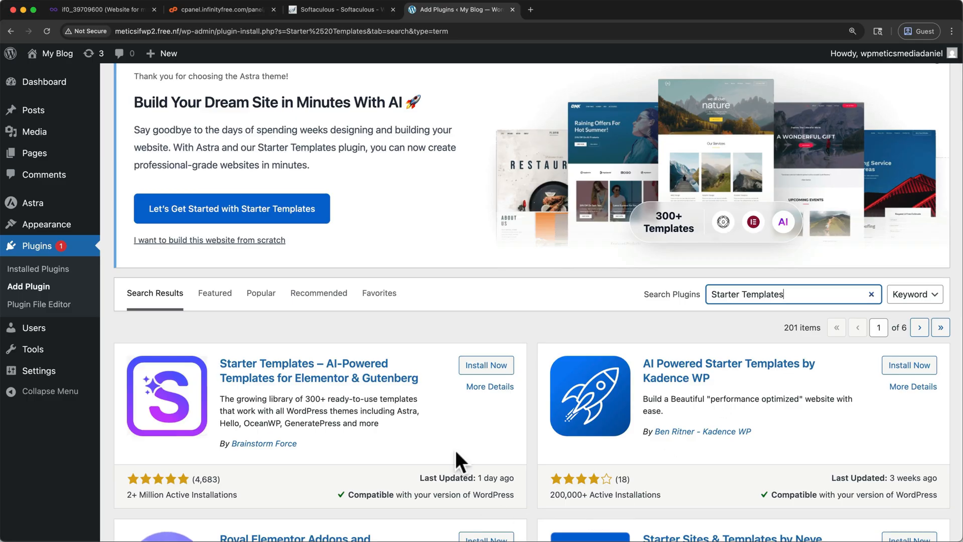
left_click(492, 369)
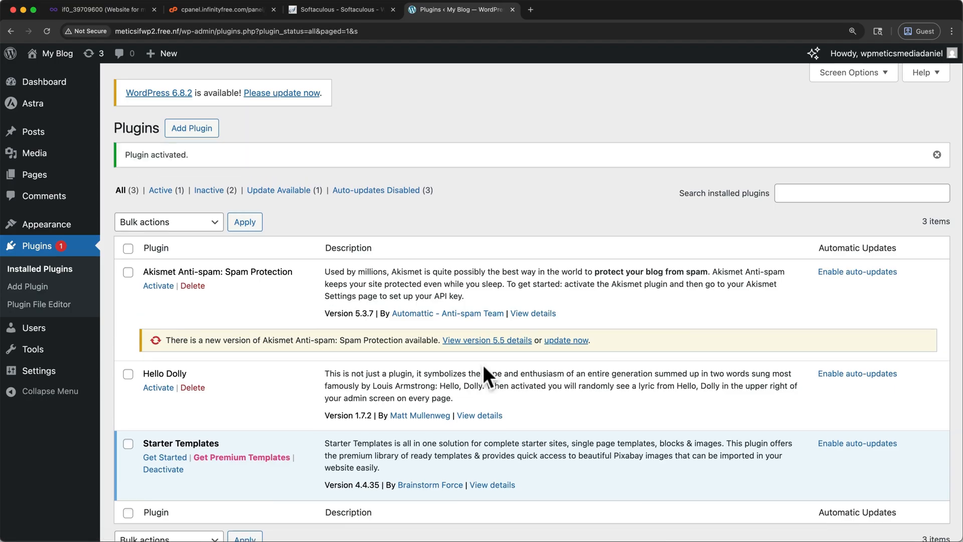
scroll(253, 336, "down", 3)
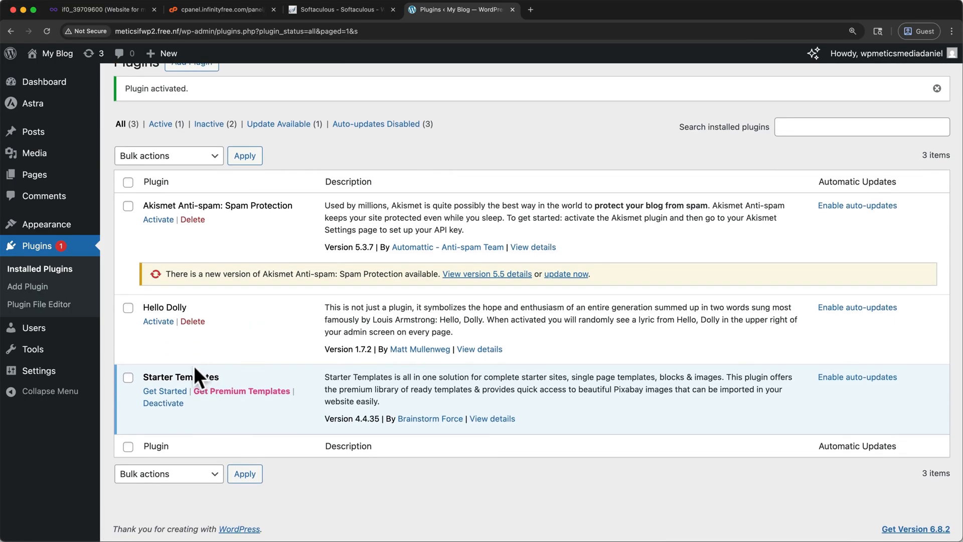
left_click(173, 394)
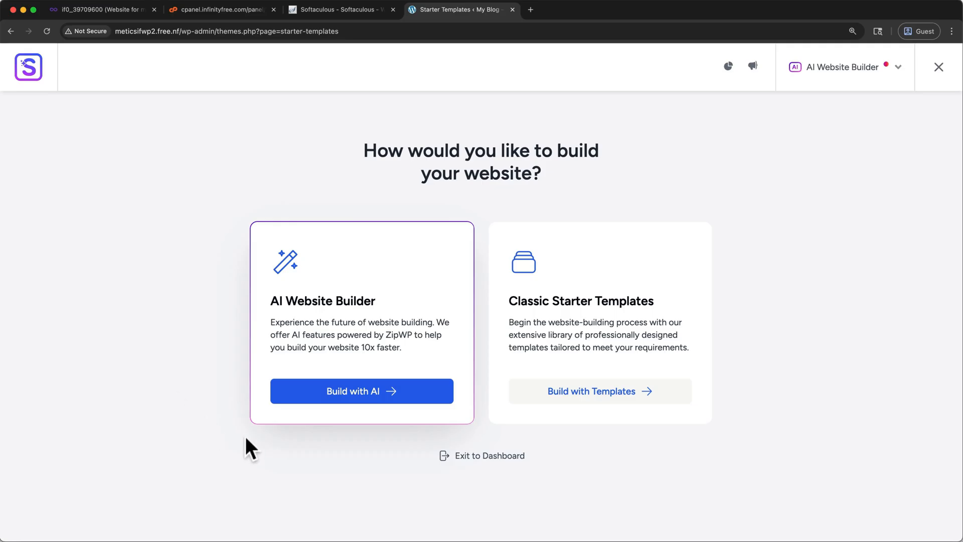
left_click(581, 401)
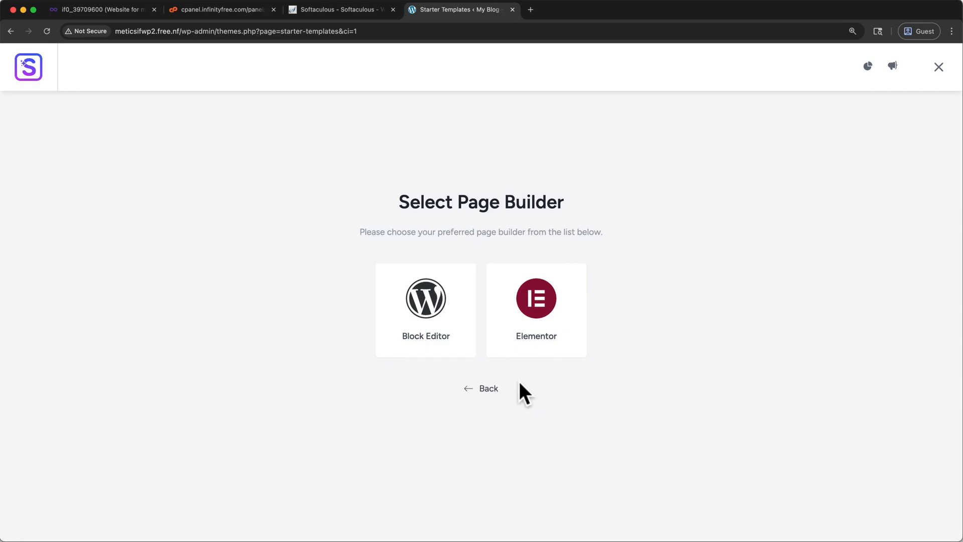
left_click(490, 389)
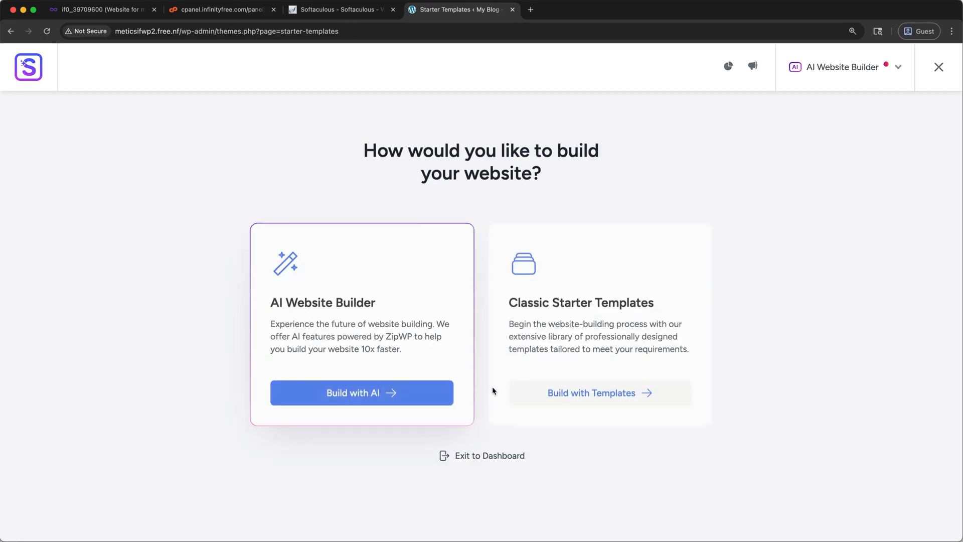
left_click(472, 456)
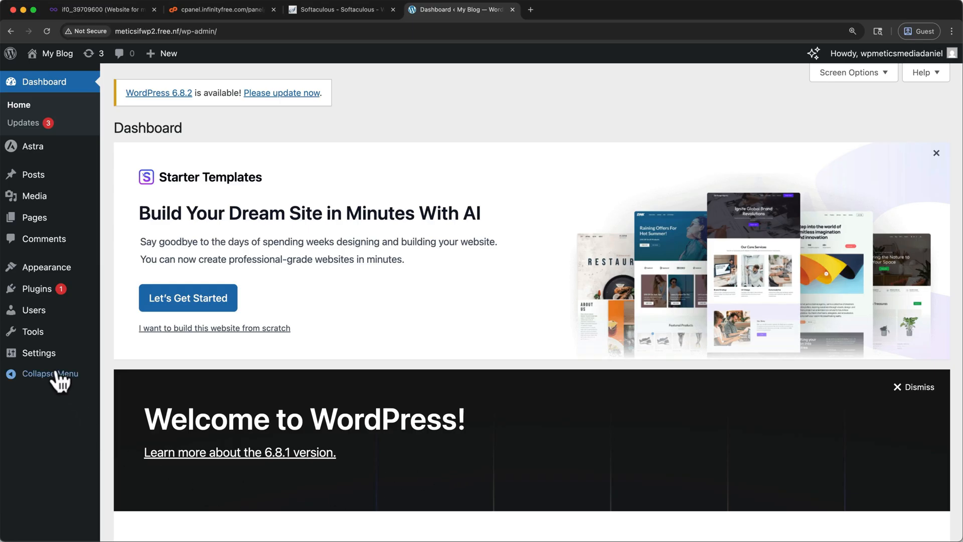
Step: Leave "Disable Elementor Page Builder Templates in Starter Templates" unchecked in the WordPress general settings and save the changes
left_click(45, 357)
scroll(113, 372, "down", 12)
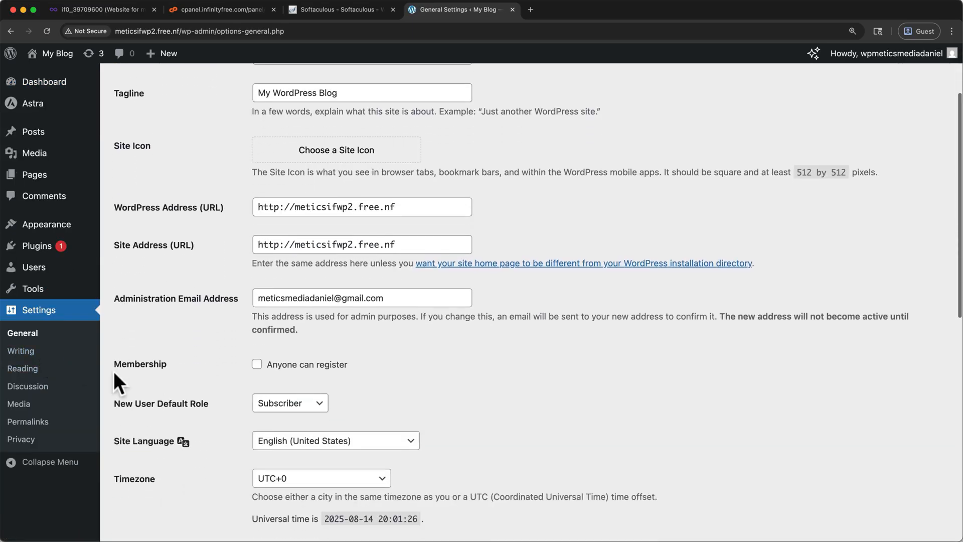
left_click_drag(267, 398, 426, 396)
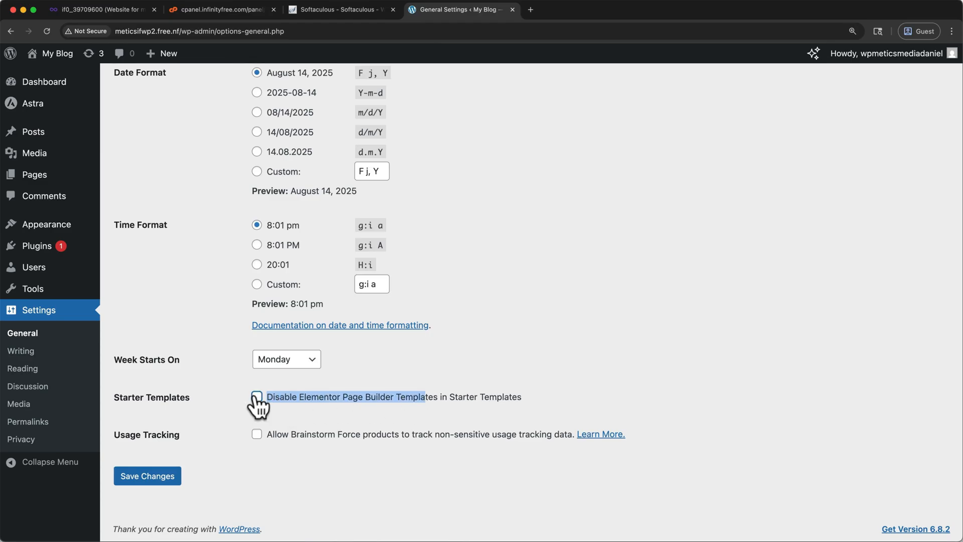
left_click(166, 480)
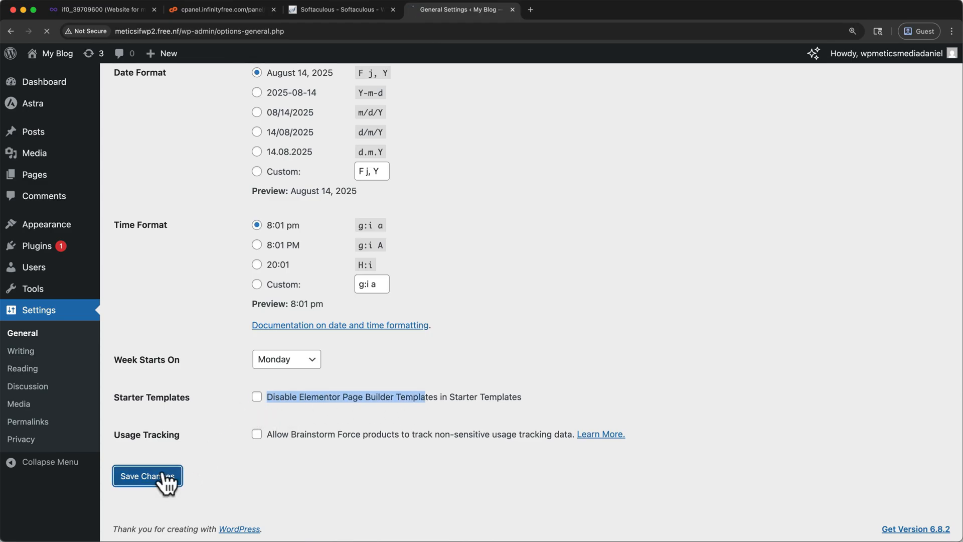
Step: Relaunch Starter Templates from the installed plugins and choose Classic Starter Templates with Elementor as the page builder
left_click(43, 249)
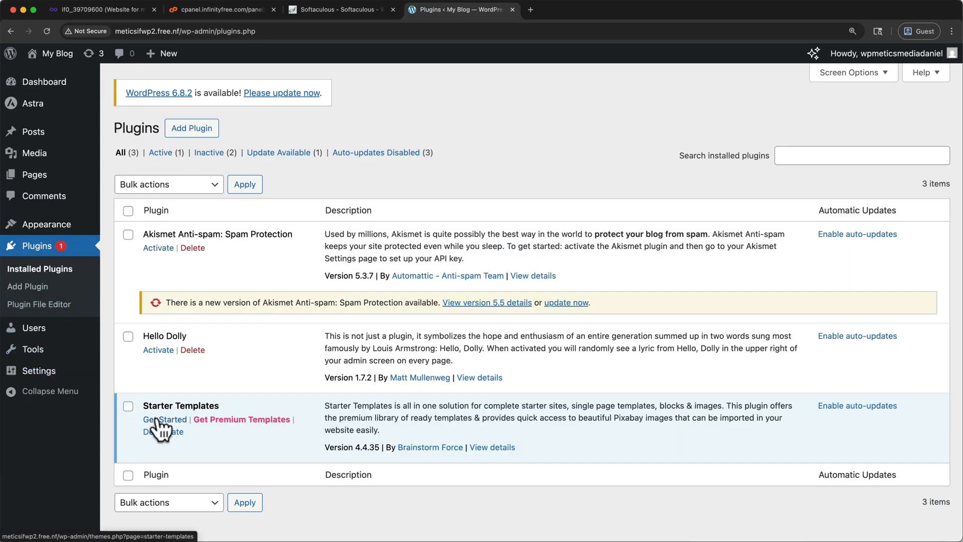
left_click(157, 420)
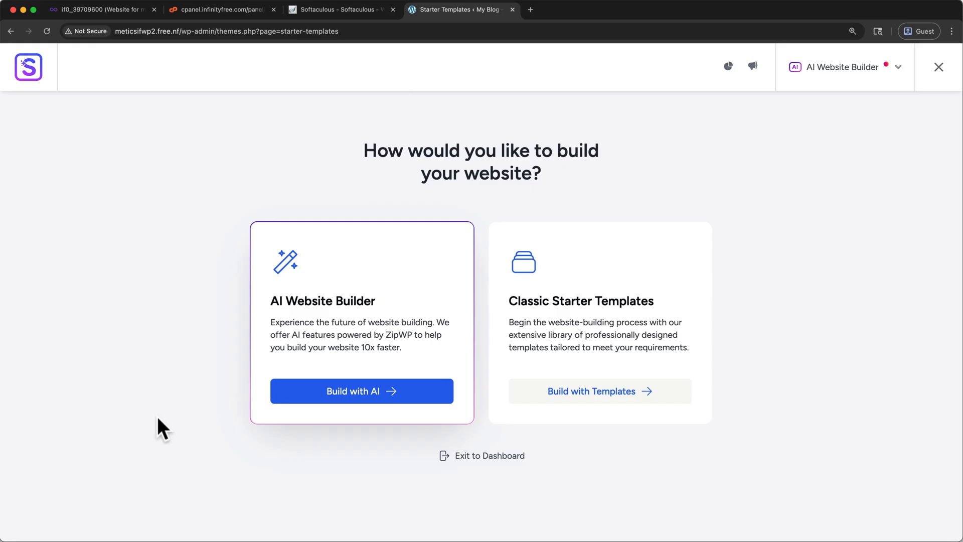
left_click(552, 400)
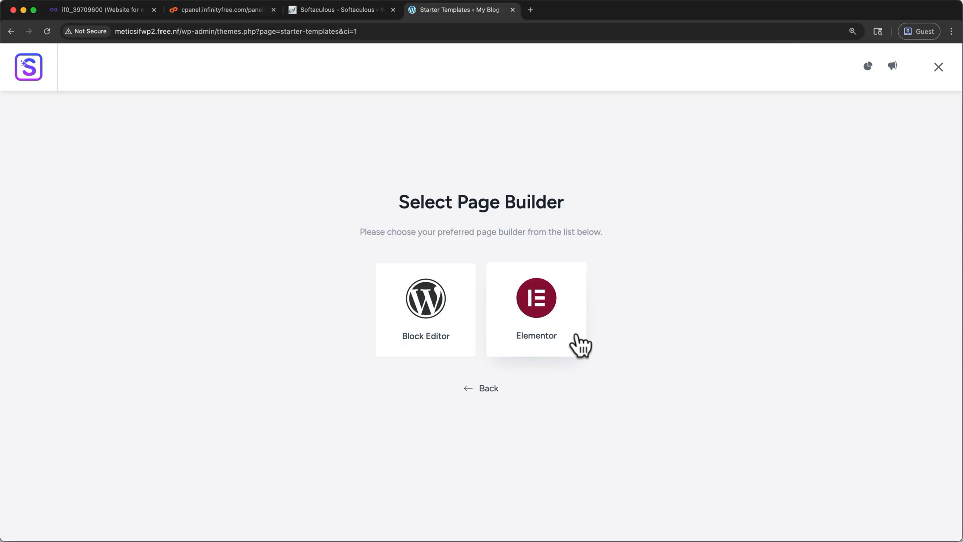
left_click(581, 345)
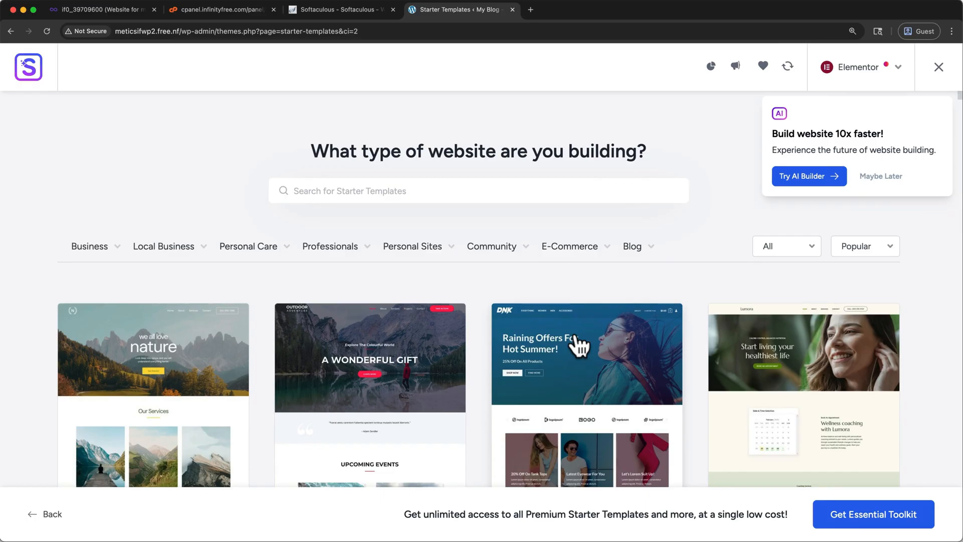
Step: Browse the website categories and the Elementor template library, and select the Planet Earth template
mouse_move(318, 244)
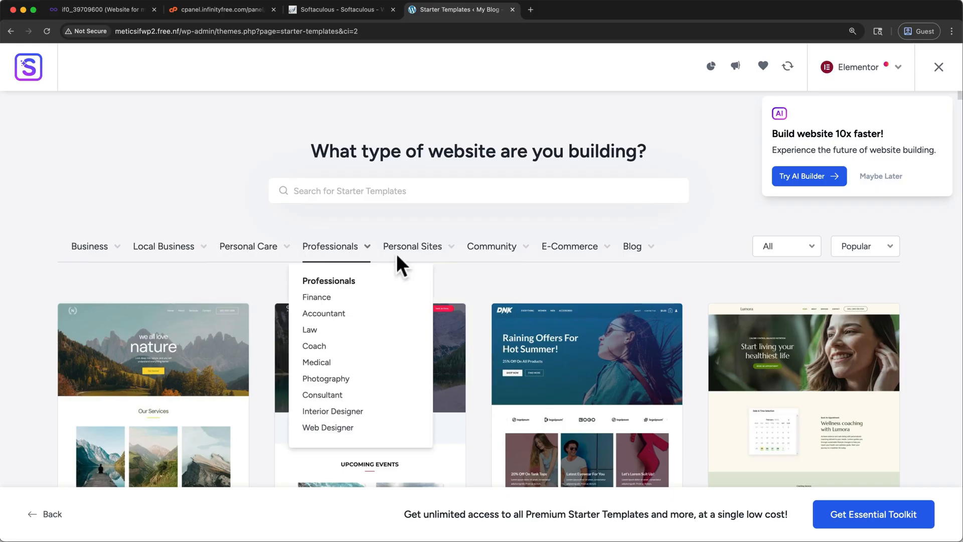
scroll(464, 286, "down", 7)
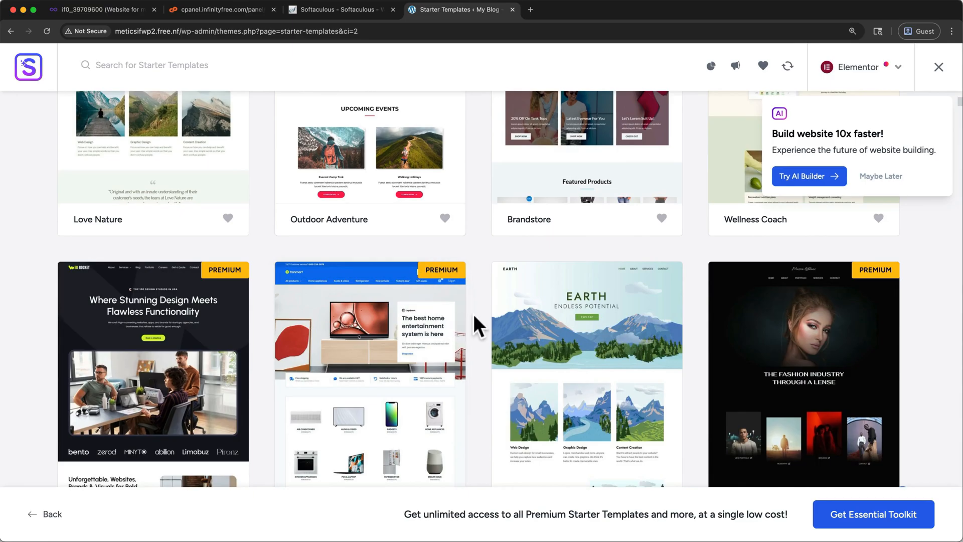
scroll(473, 312, "down", 3)
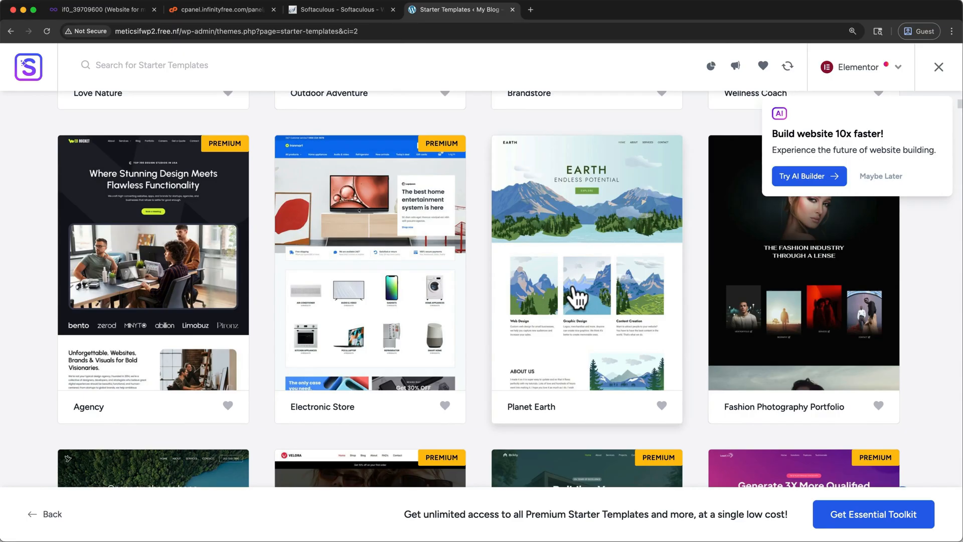
left_click(574, 290)
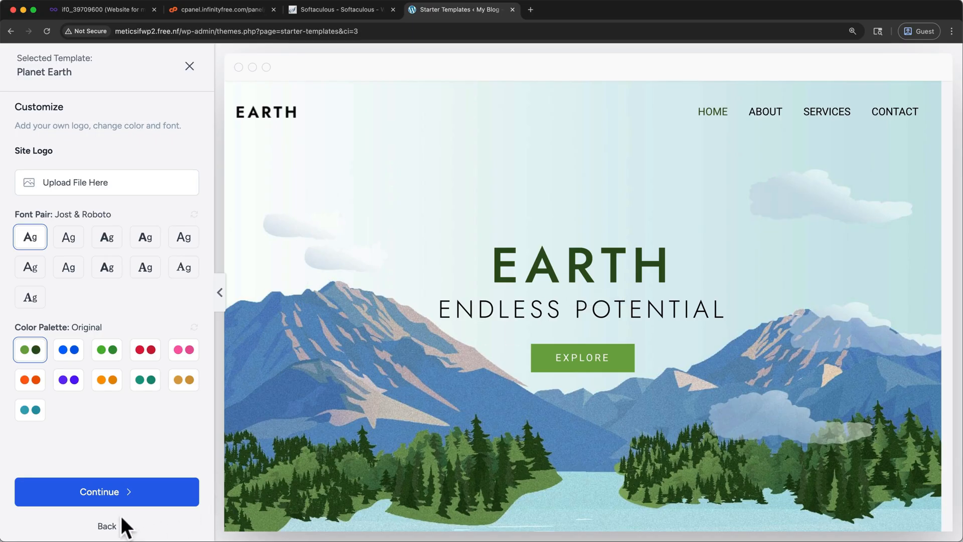
left_click(107, 526)
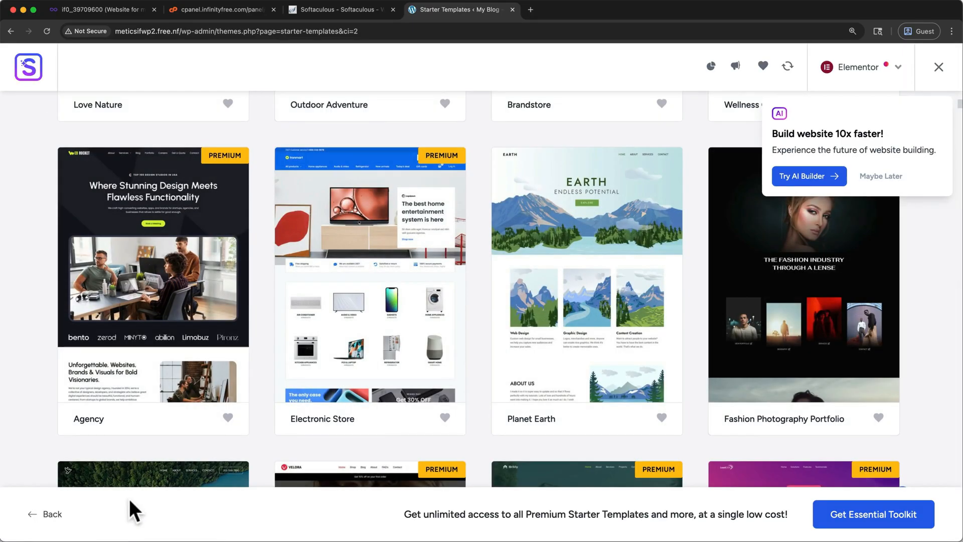
scroll(311, 393, "down", 2)
scroll(311, 394, "up", 3)
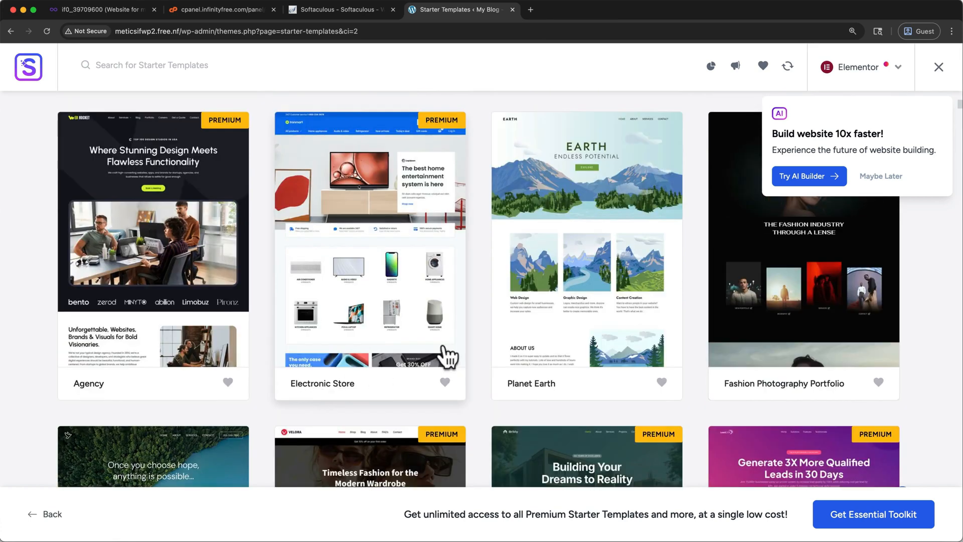
left_click(561, 236)
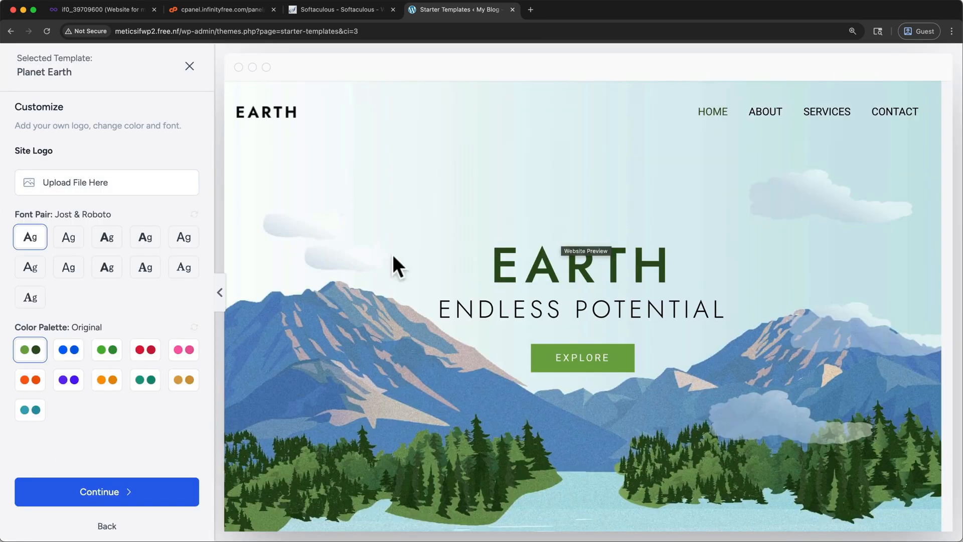
Step: Try several font pairs and color palettes on the template, and restore Jost & Roboto with the Original palette
left_click(76, 241)
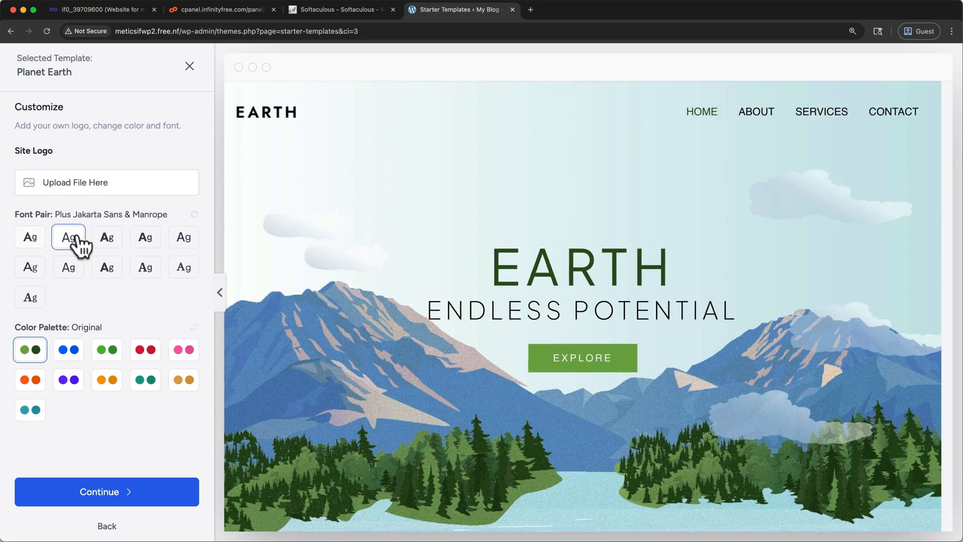
left_click(107, 246)
left_click(142, 246)
left_click(66, 354)
left_click(106, 354)
left_click(144, 354)
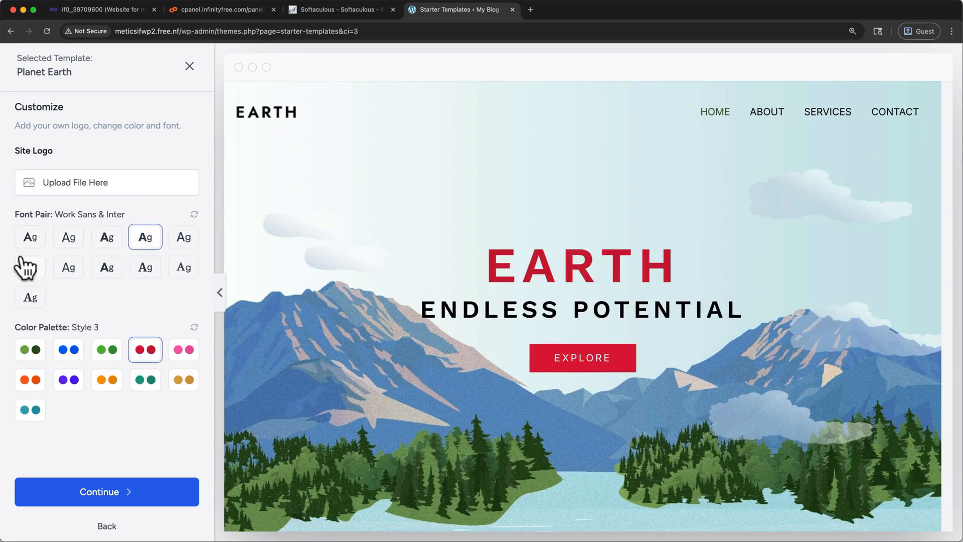
left_click(26, 241)
left_click(30, 352)
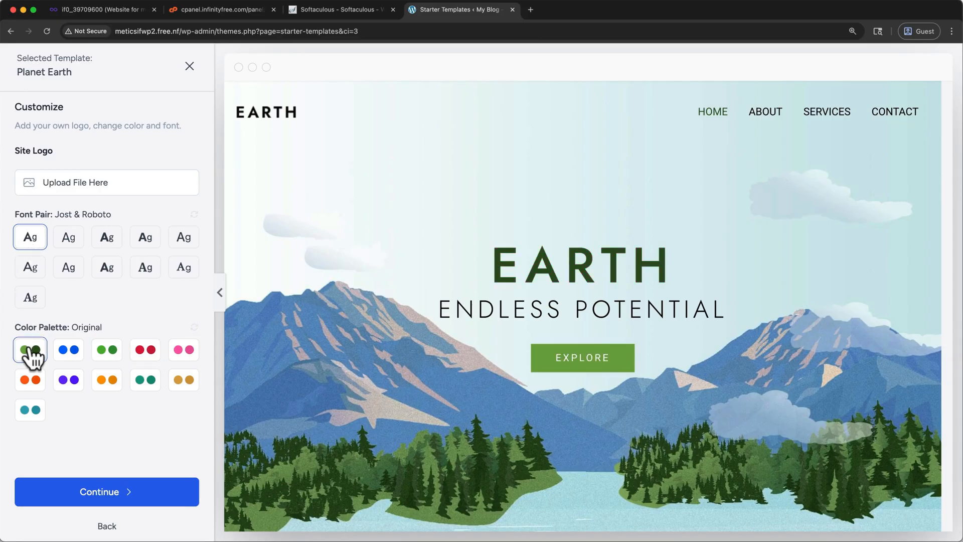
Step: Continue with the Planet Earth design, skip the feature selection, accept the overwrite notice, and submit to build the website
left_click(58, 491)
scroll(57, 493, "down", 3)
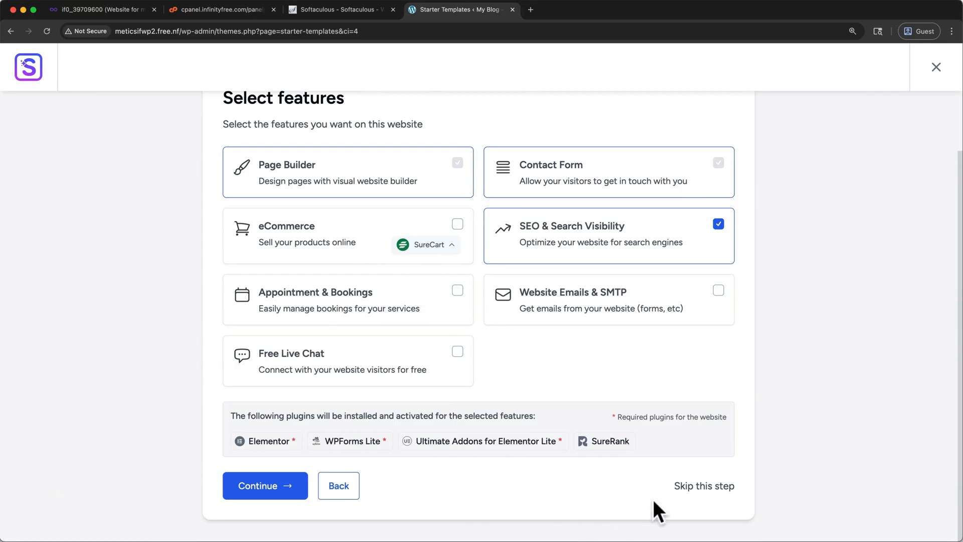
left_click(686, 490)
left_click(401, 430)
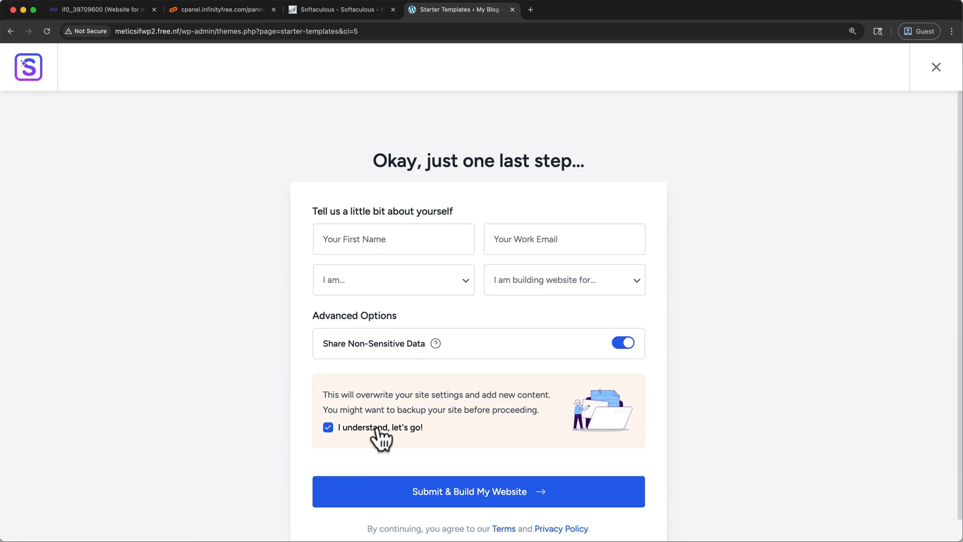
left_click(369, 493)
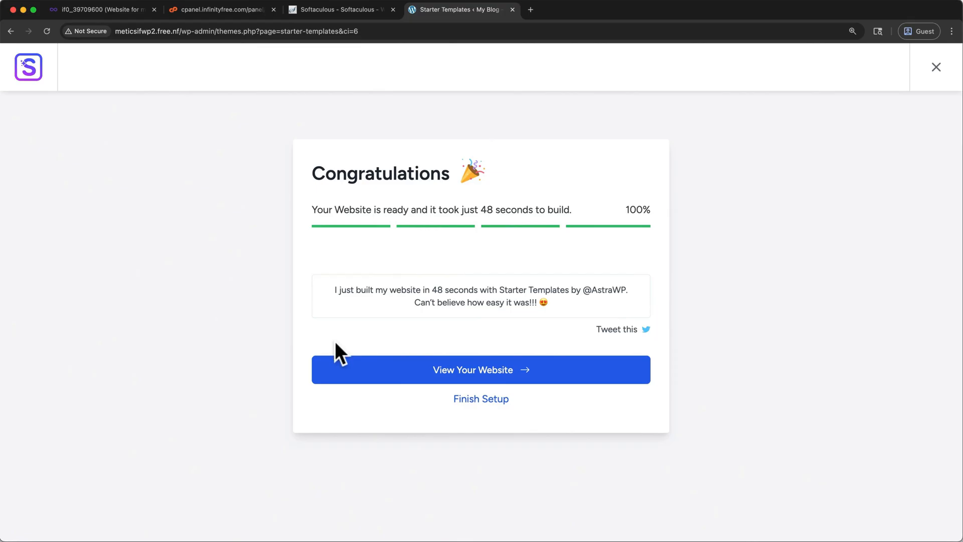
Step: Open the newly built website and review the home page's hero, services and About Us sections
left_click(377, 374)
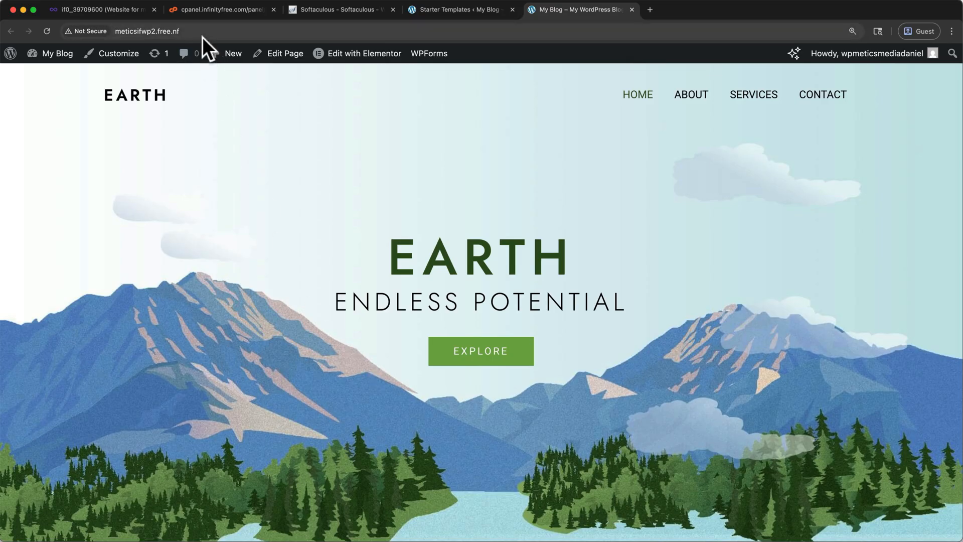
scroll(252, 232, "down", 10)
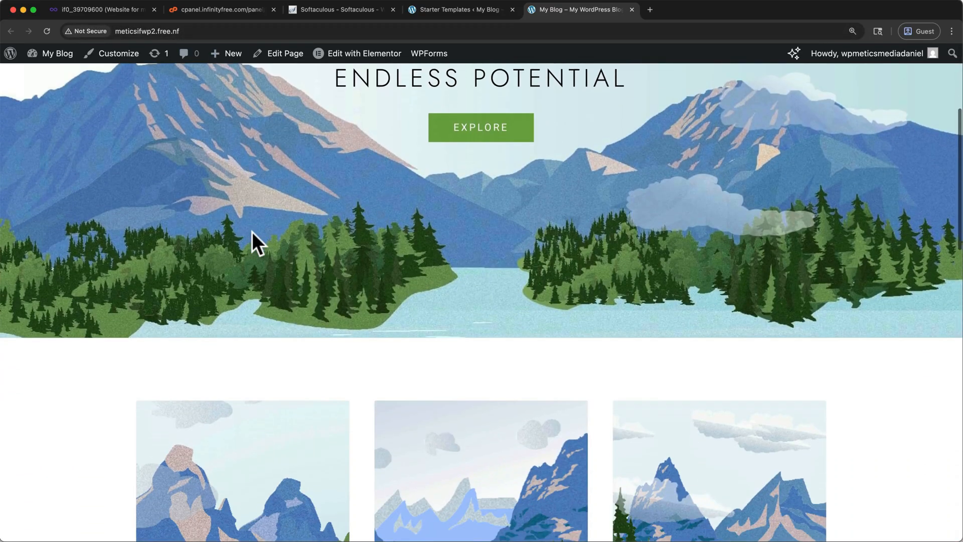
scroll(252, 231, "down", 10)
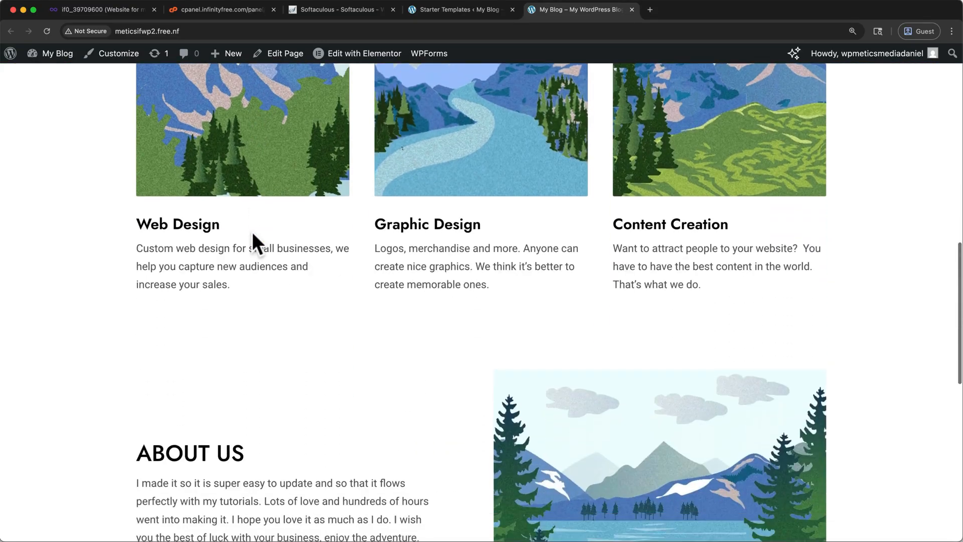
scroll(252, 232, "up", 20)
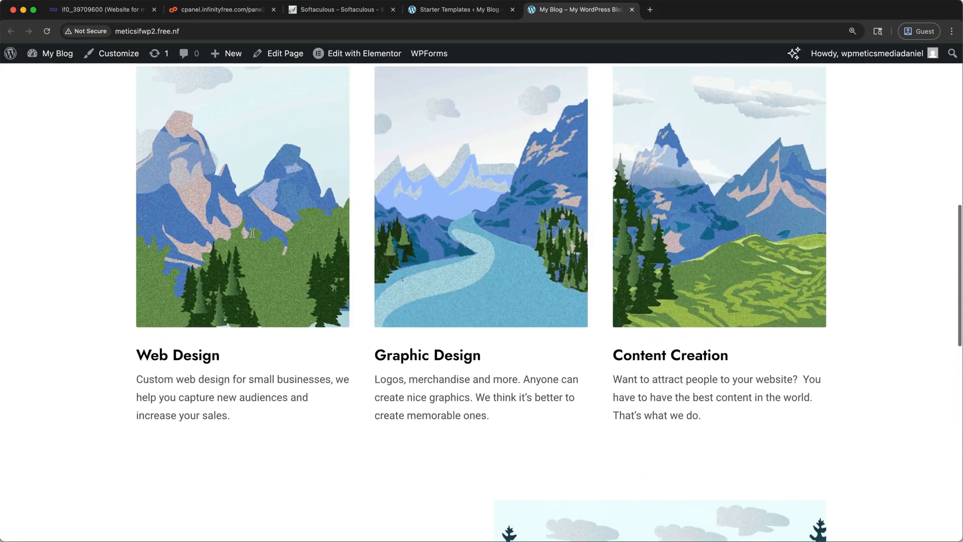
scroll(252, 236, "up", 2)
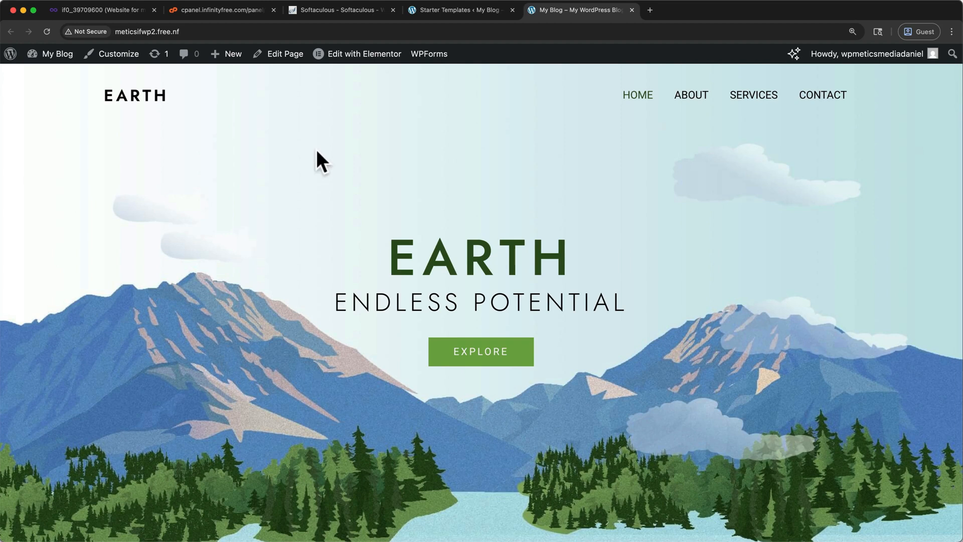
Step: Close the Softaculous, cPanel and InfinityFree tabs and open the website's home page for editing with Elementor
left_click(392, 10)
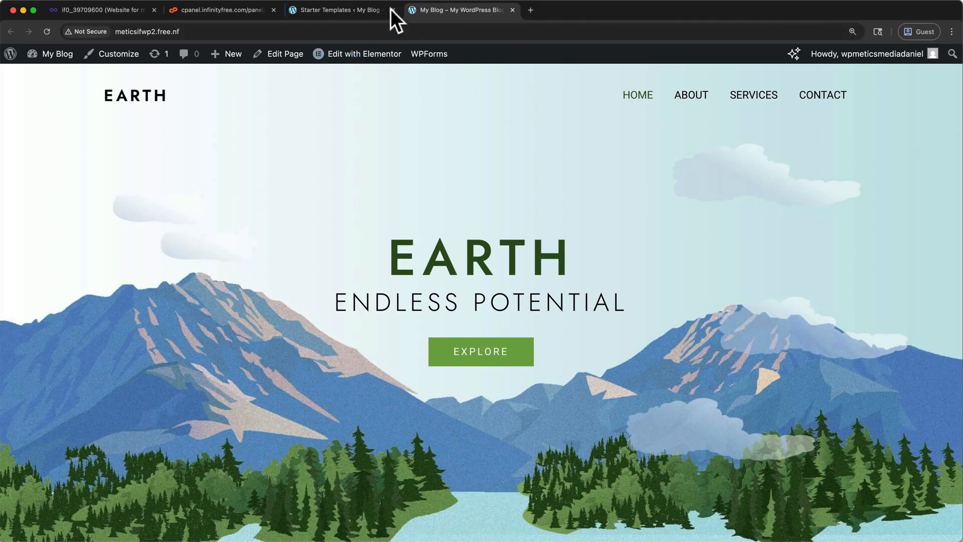
left_click(273, 10)
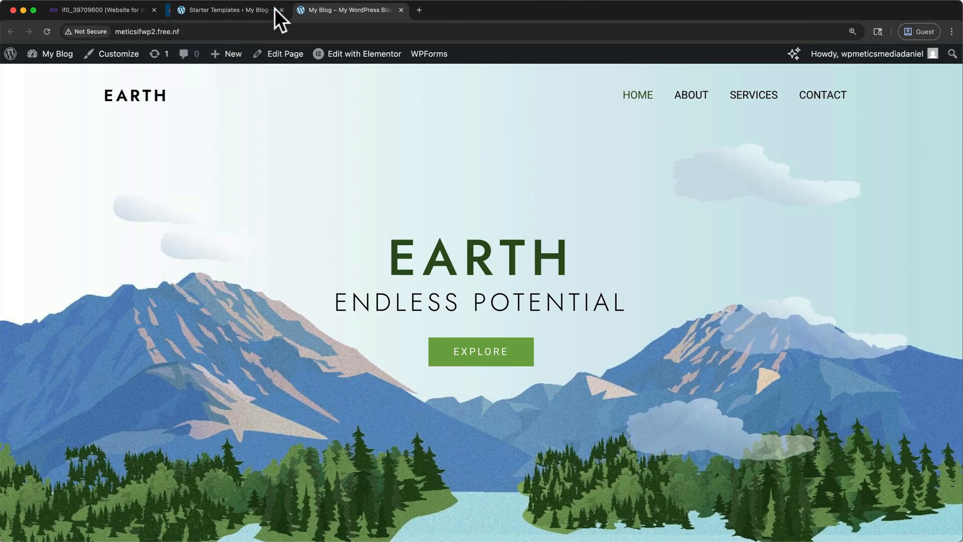
left_click(153, 10)
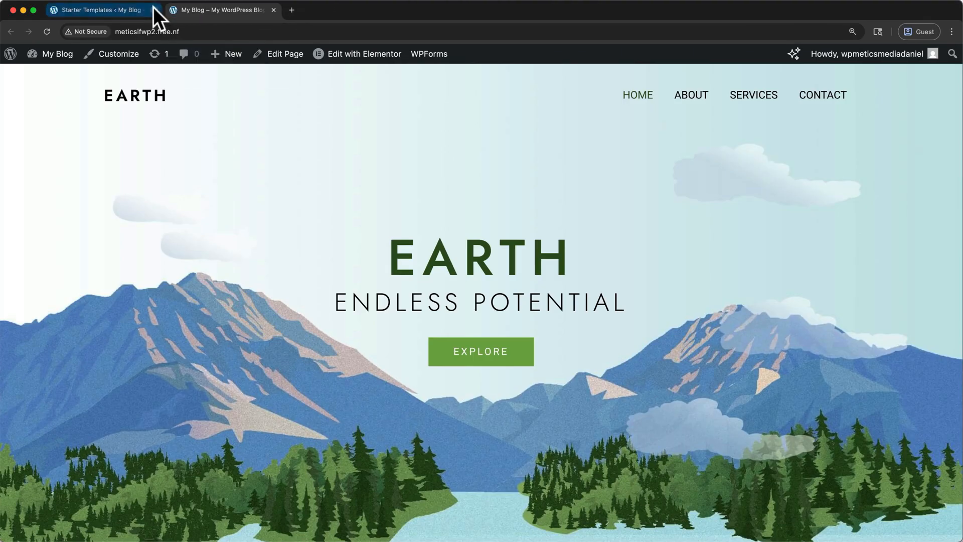
left_click(349, 57)
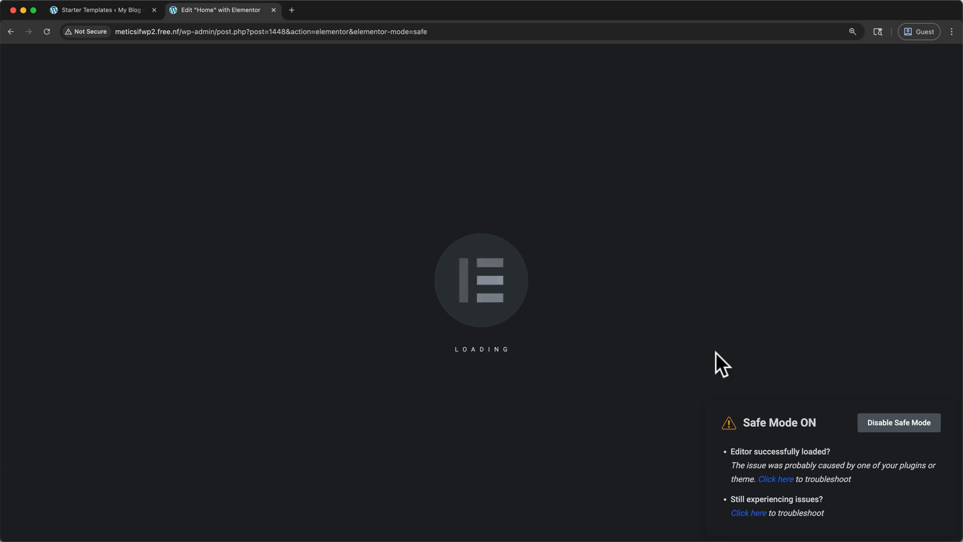
key("ctrl+Up")
left_click(419, 197)
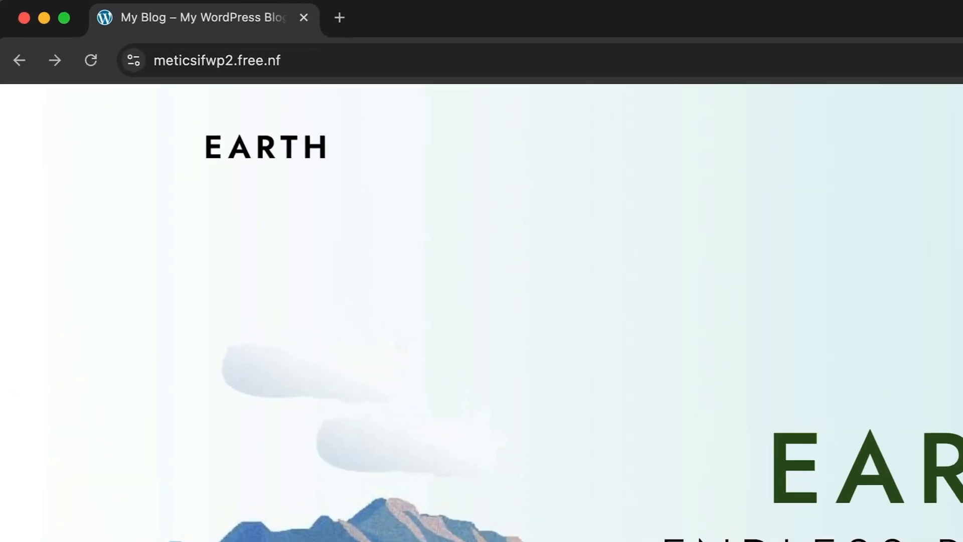
left_click(677, 32)
key("Right")
type("/wp-admin")
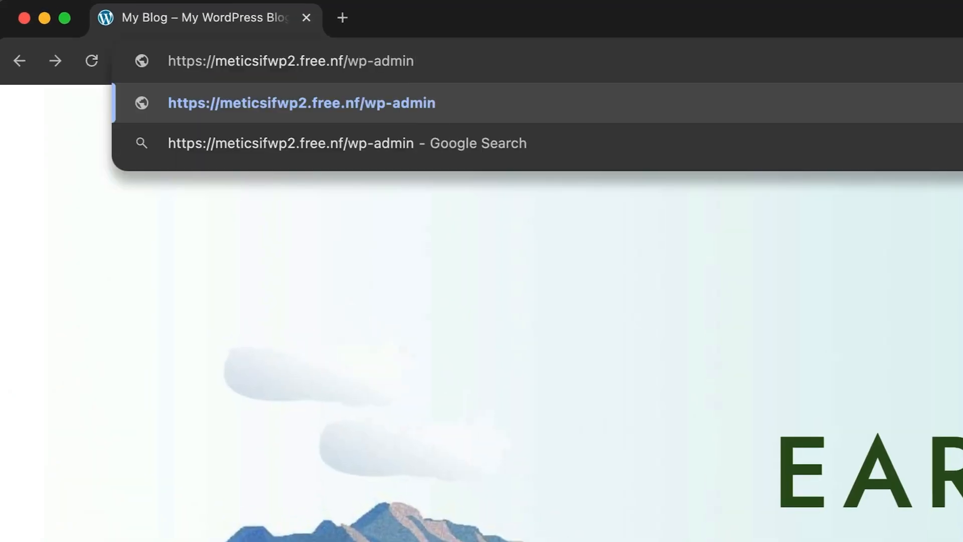
key("Return")
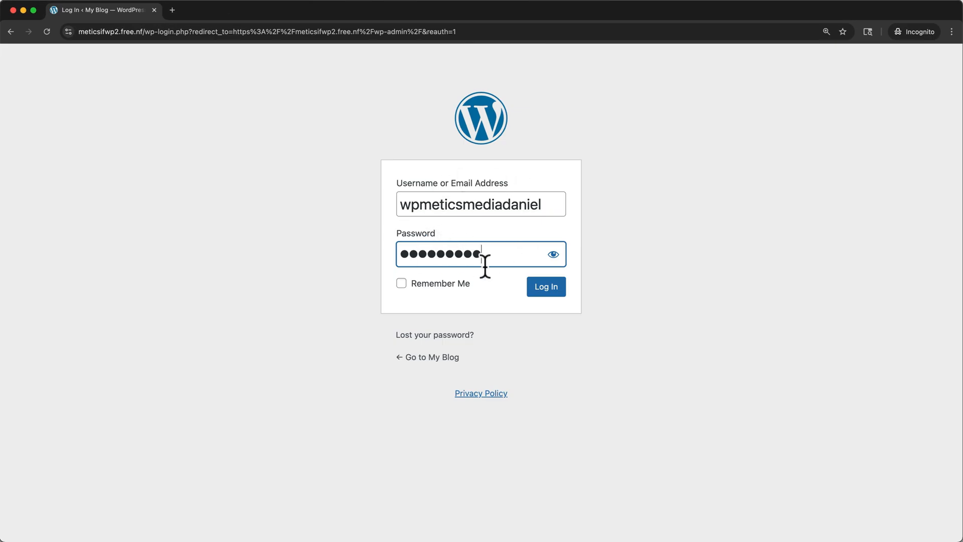
Step: Submit the filled-in WordPress login and open the Home page from the pages list for editing with Elementor
left_click(545, 290)
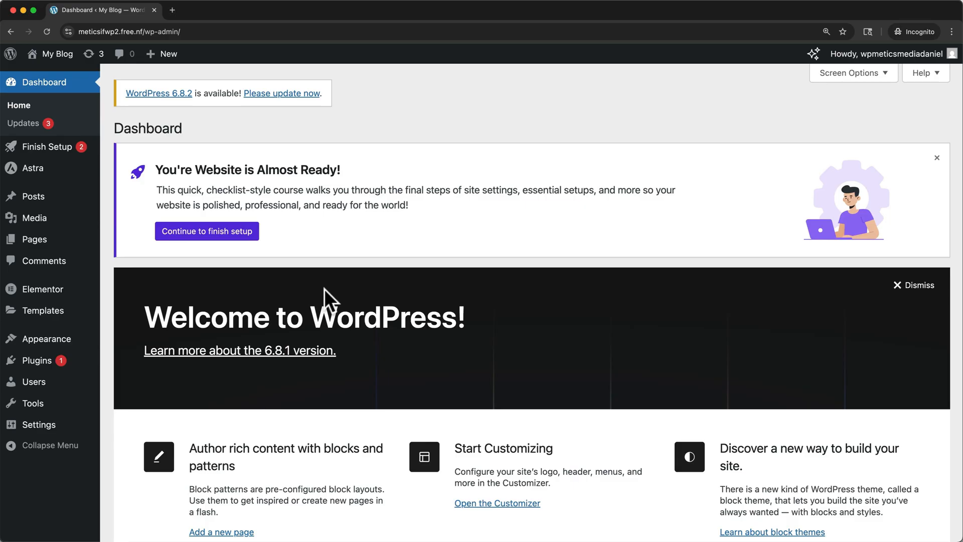
left_click(41, 245)
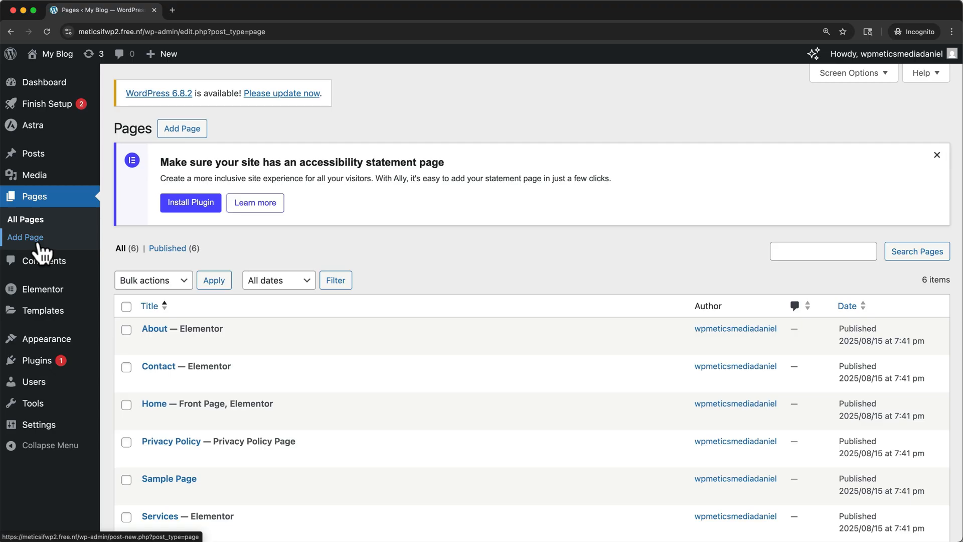
mouse_move(149, 343)
mouse_move(201, 408)
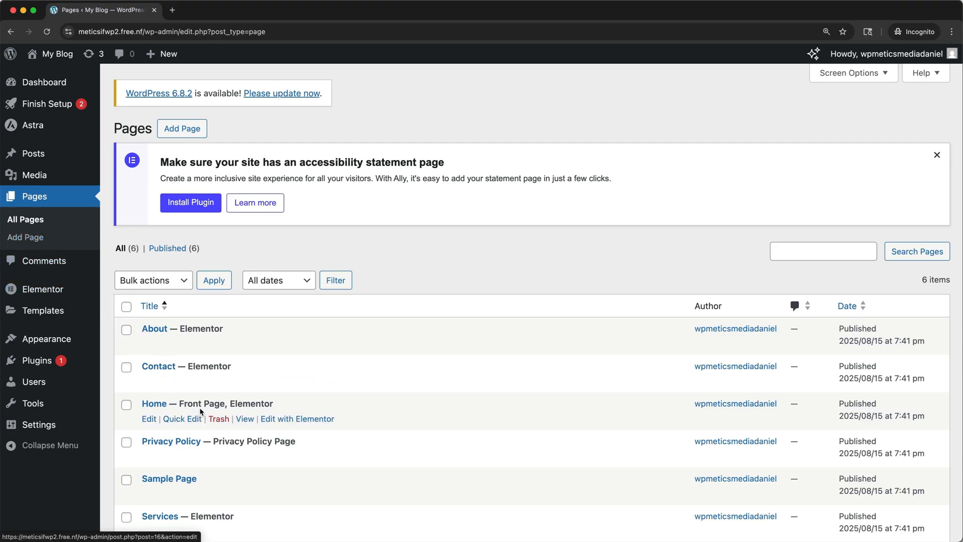
left_click(296, 420)
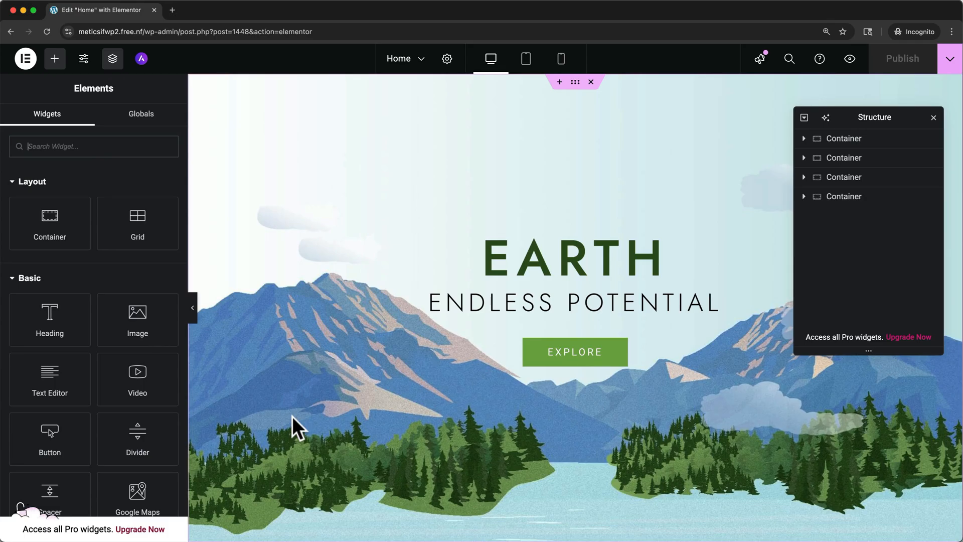
Step: Add a Heading widget in a new section between the hero and the row of three images
scroll(370, 362, "down", 4)
scroll(370, 362, "down", 5)
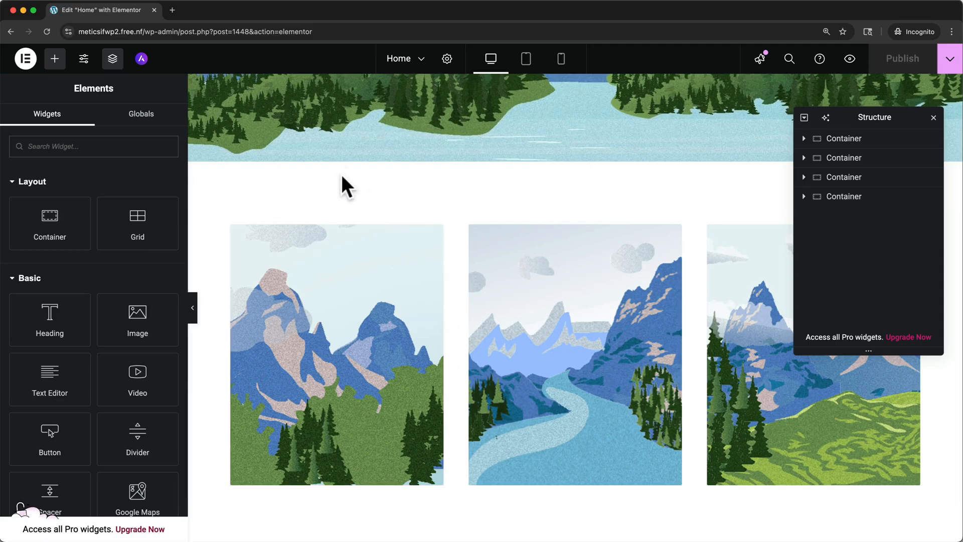
scroll(374, 167, "up", 9)
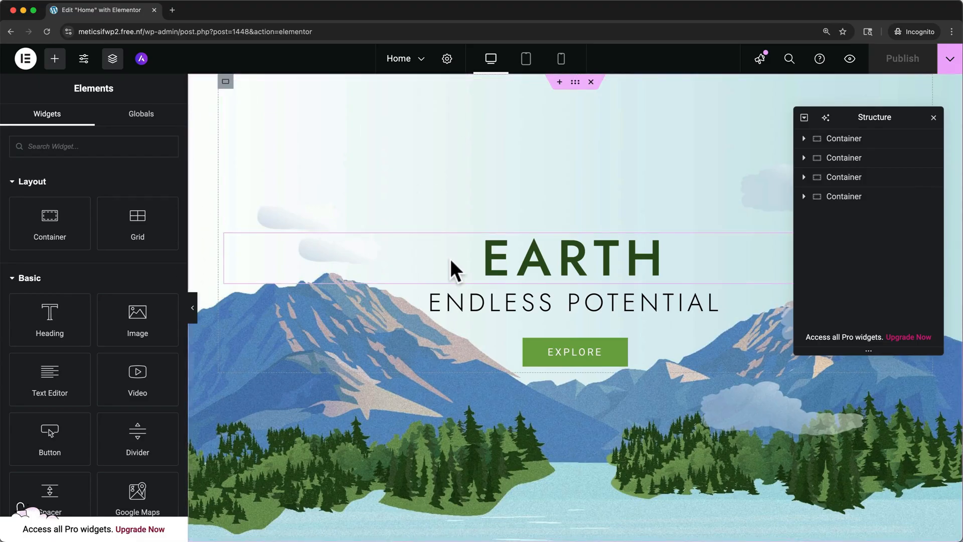
scroll(549, 358, "down", 7)
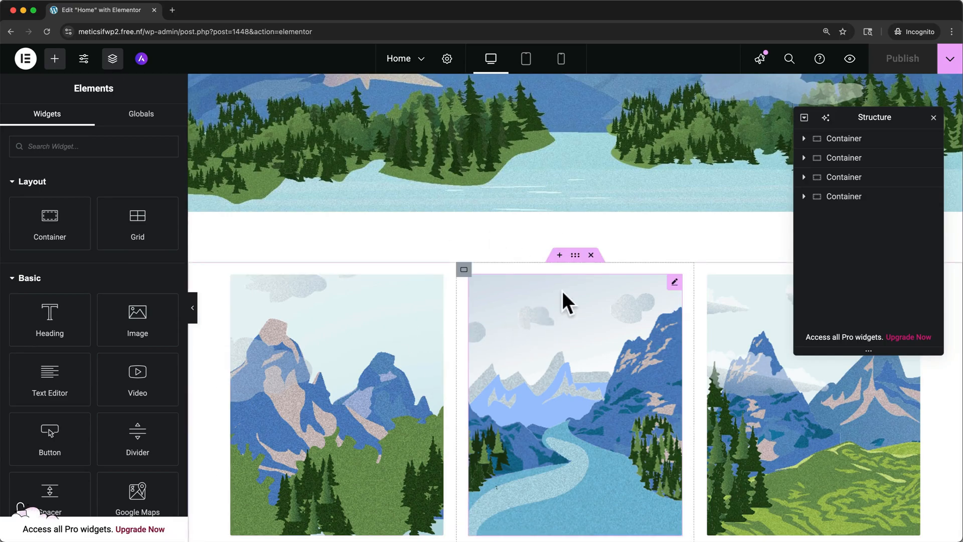
left_click(560, 255)
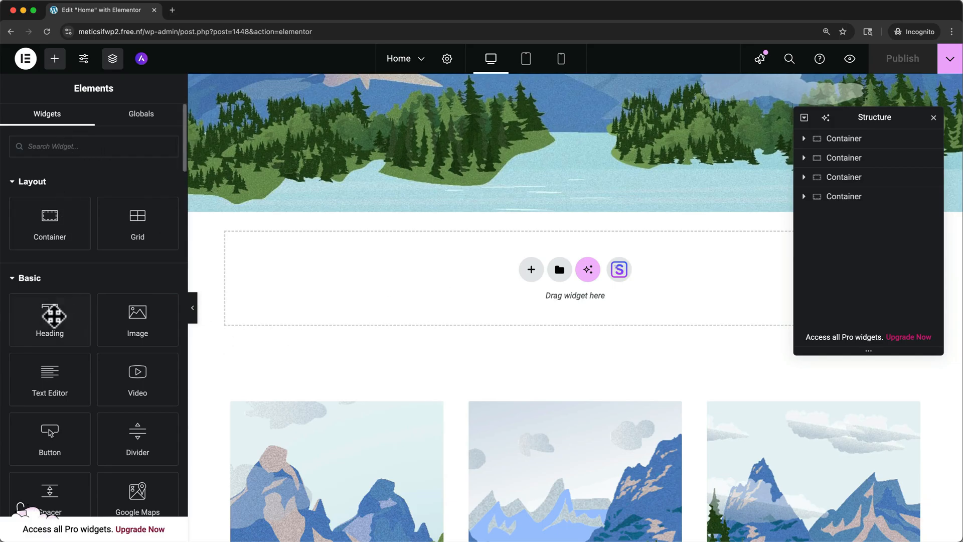
left_click_drag(50, 321, 435, 265)
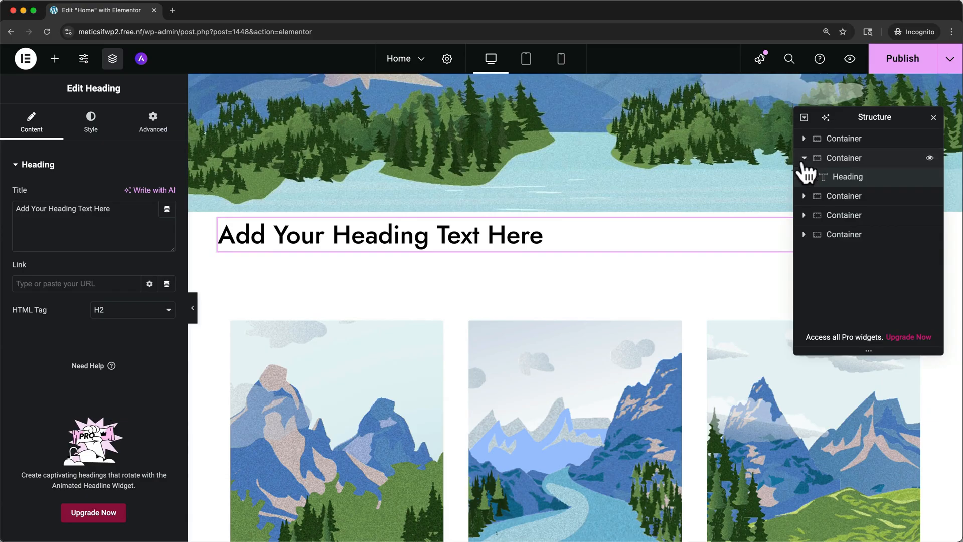
Step: Move the new heading's container below the row of three images and delete it
left_click(932, 120)
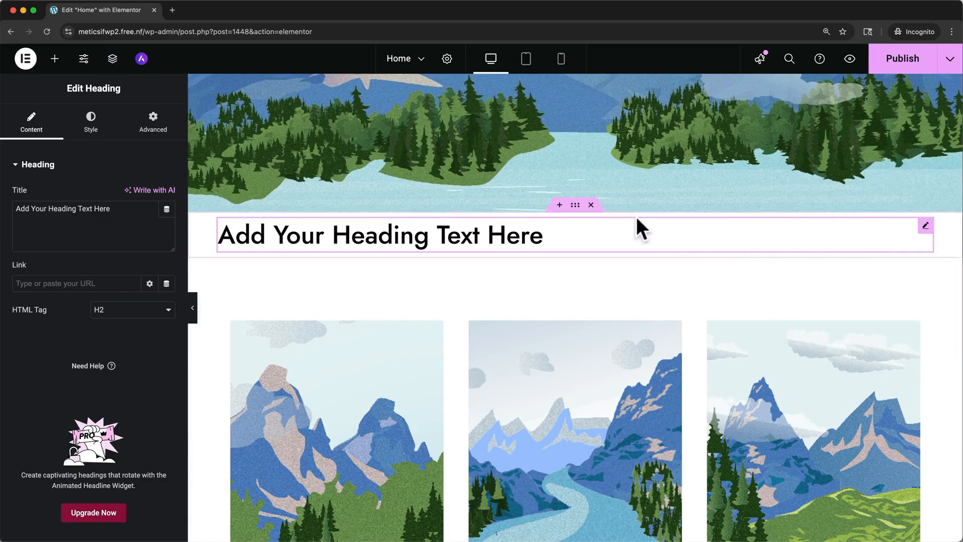
left_click_drag(574, 209, 579, 492)
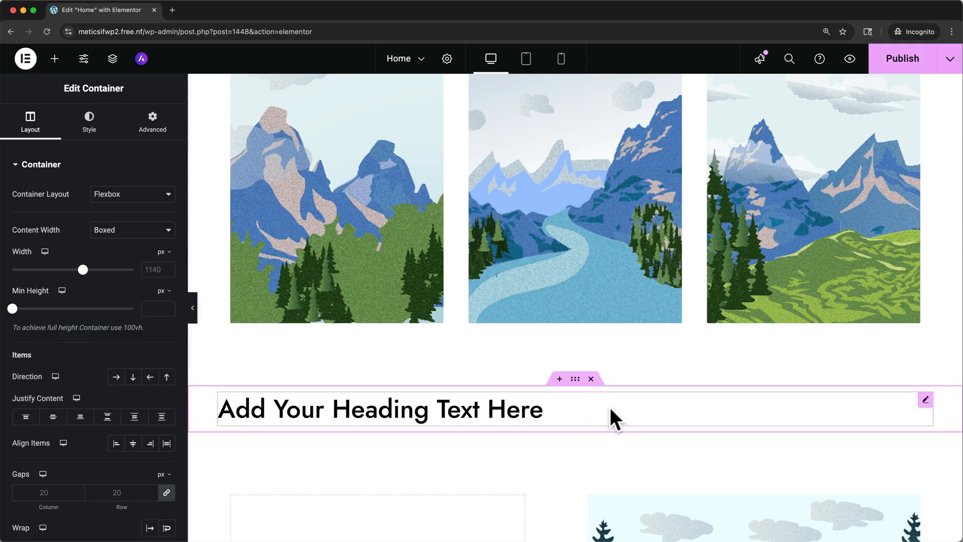
left_click(591, 378)
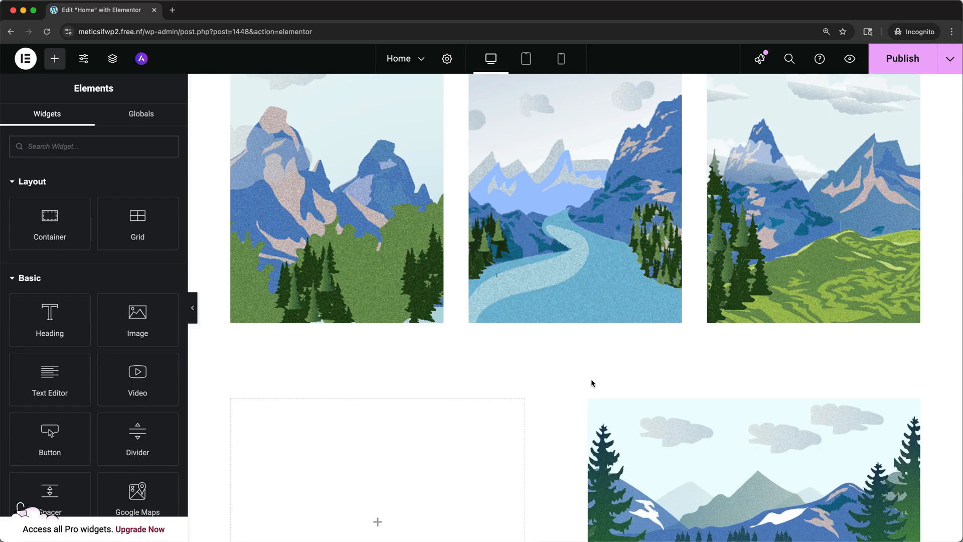
Step: Change the hero heading's text to "Planet Earth"
scroll(591, 378, "up", 10)
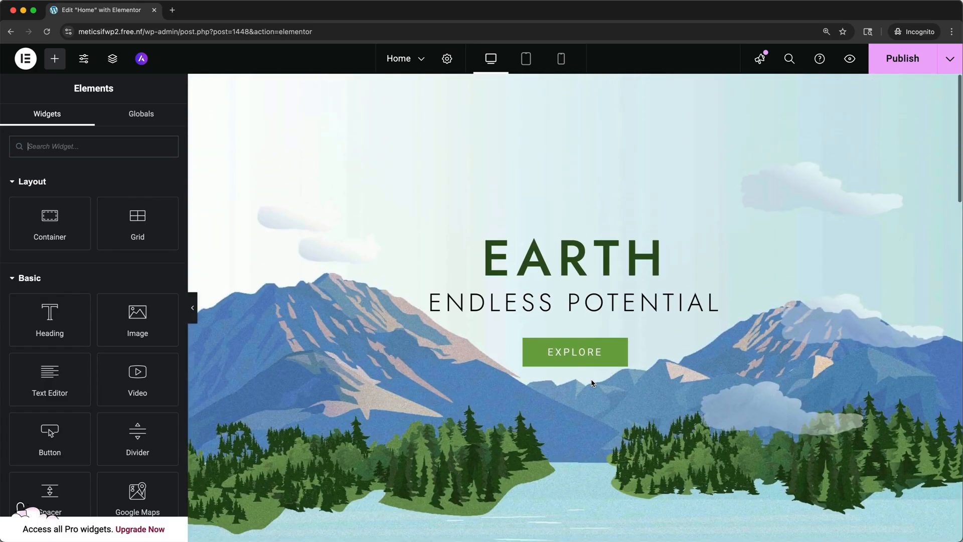
left_click(575, 270)
left_click(484, 254)
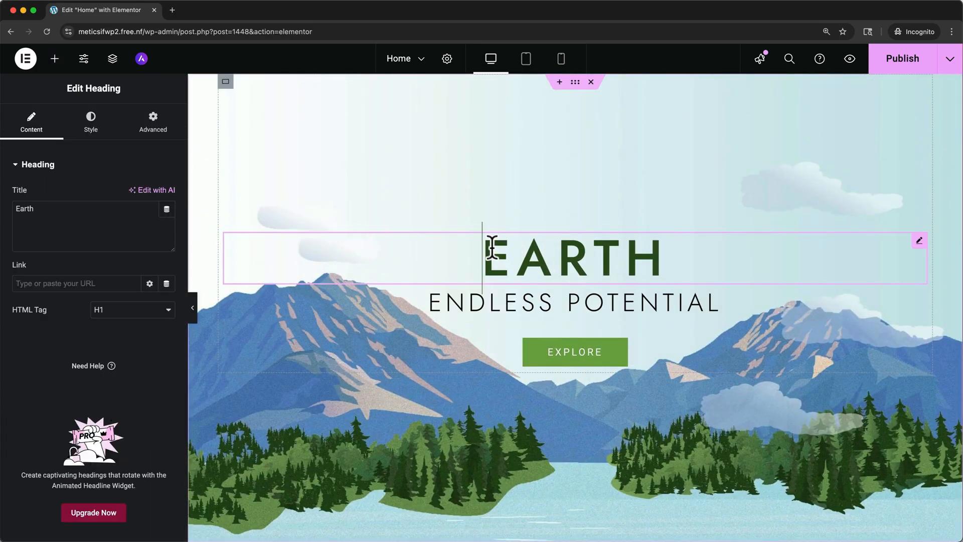
type("Planet")
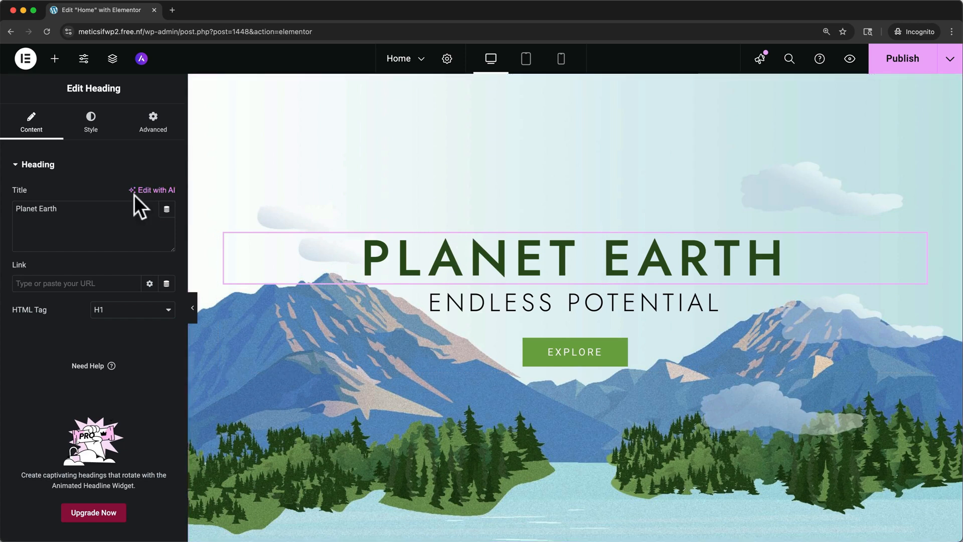
left_click(95, 222)
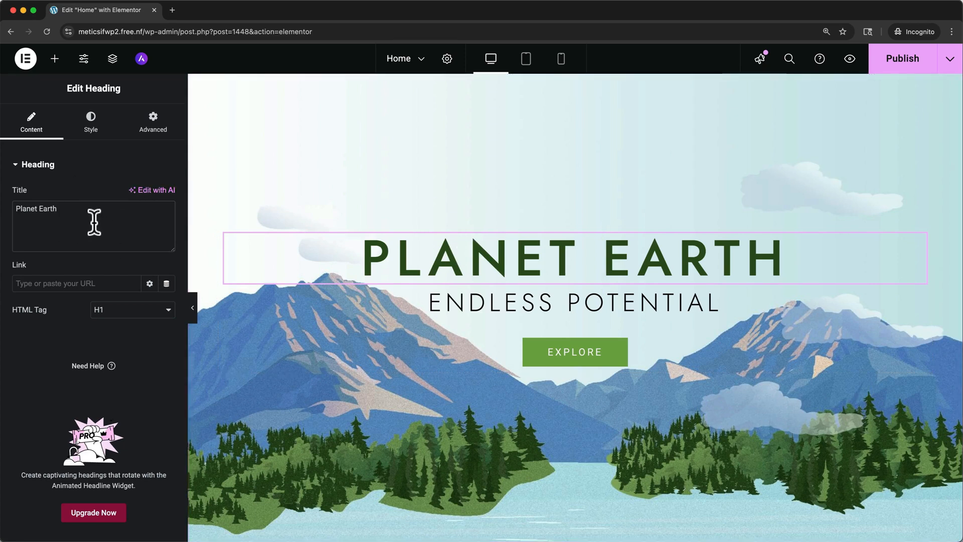
key("BackSpace")
type("h")
Step: Examine the hero heading's typography settings and the Explore button's content and style settings
left_click(92, 119)
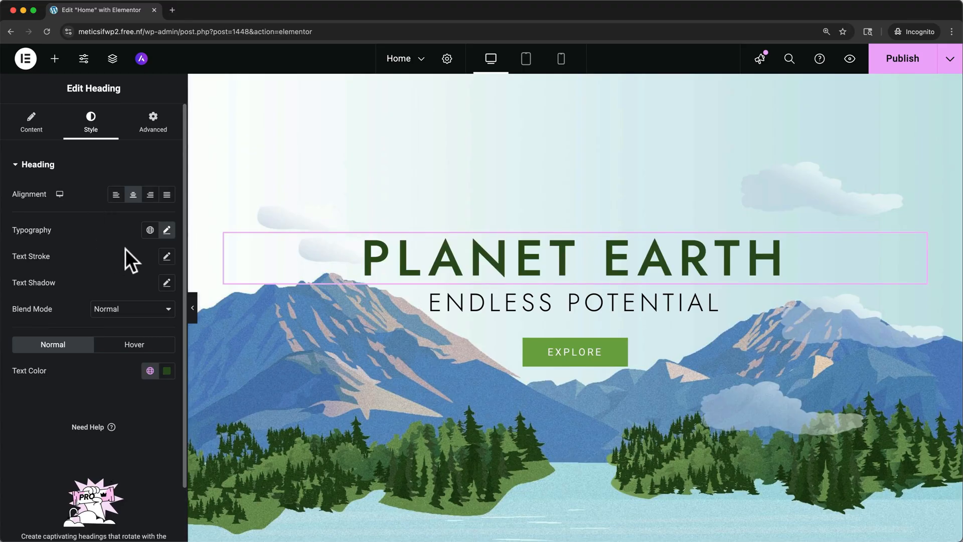
left_click(167, 232)
scroll(113, 328, "down", 2)
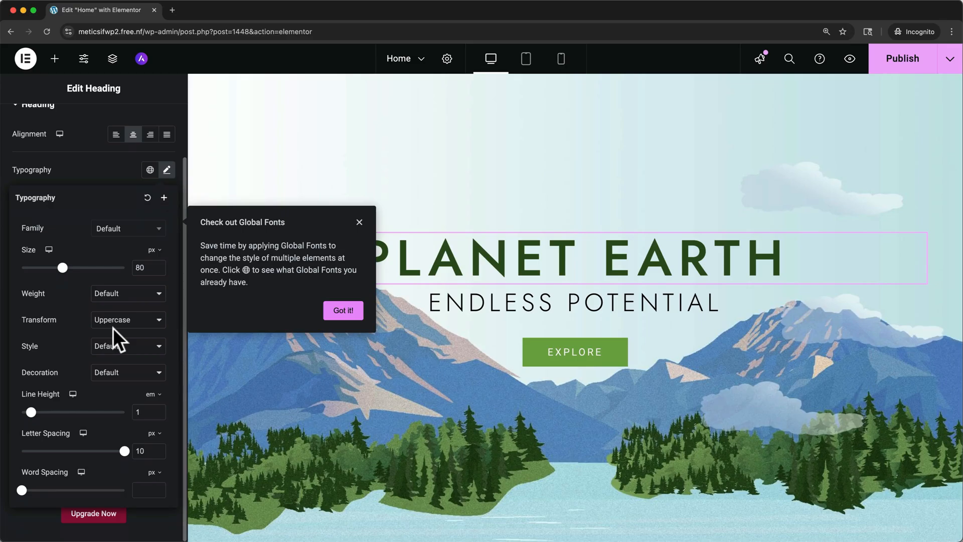
scroll(48, 143, "up", 2)
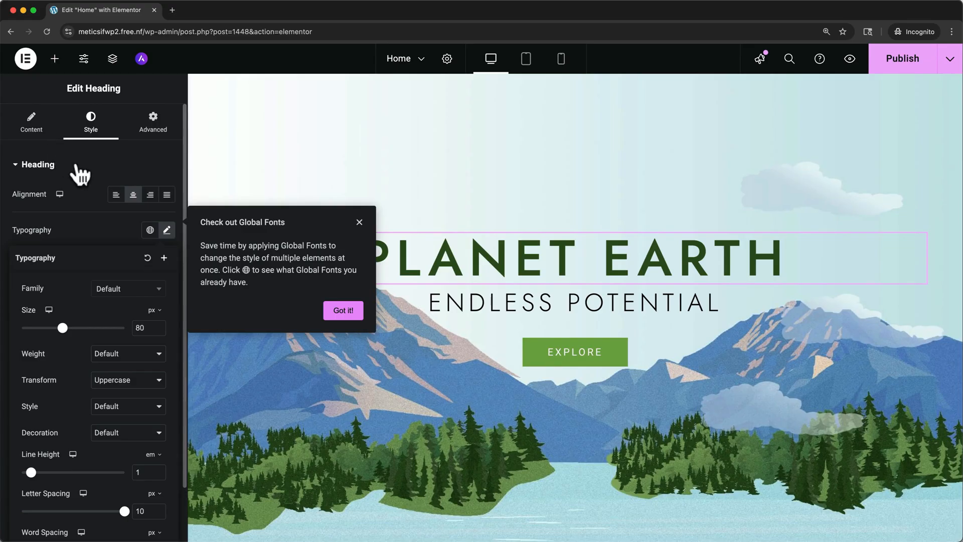
left_click(359, 223)
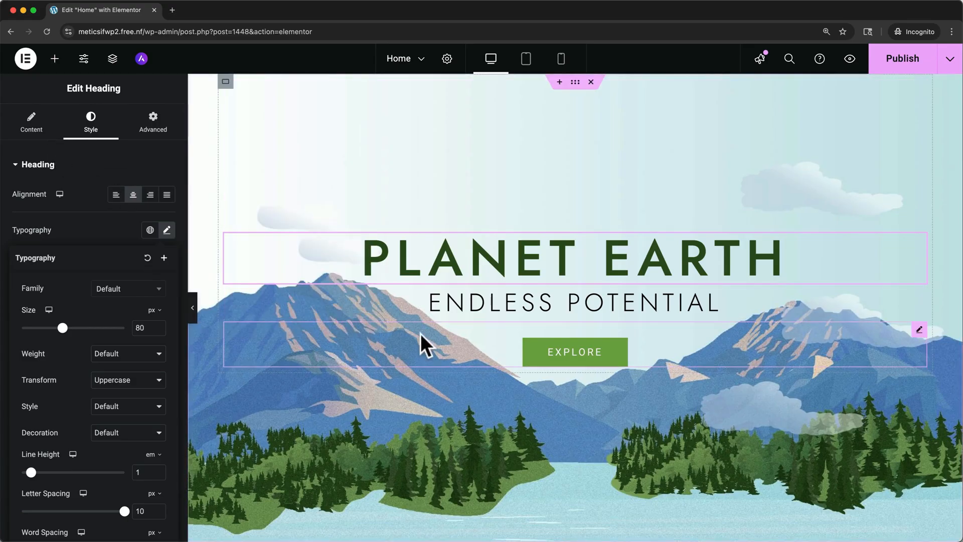
left_click(492, 341)
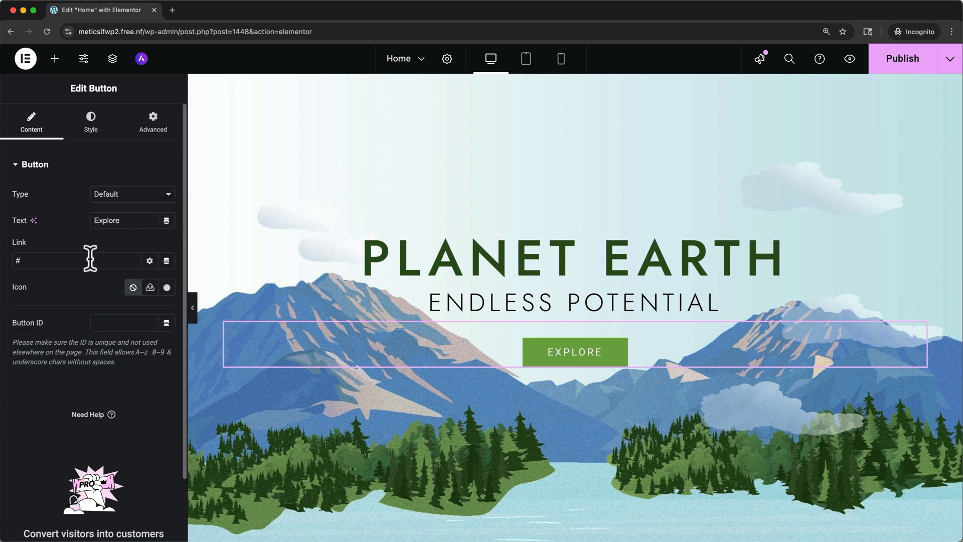
left_click(90, 123)
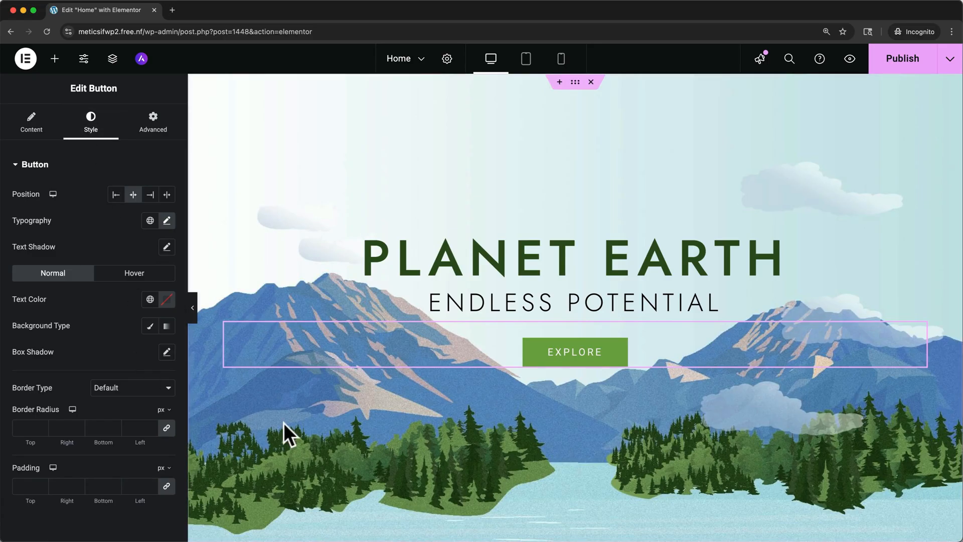
Step: Replace the first image in the row of three with UT.png uploaded from the Downloads folder
scroll(284, 423, "down", 6)
scroll(284, 422, "down", 3)
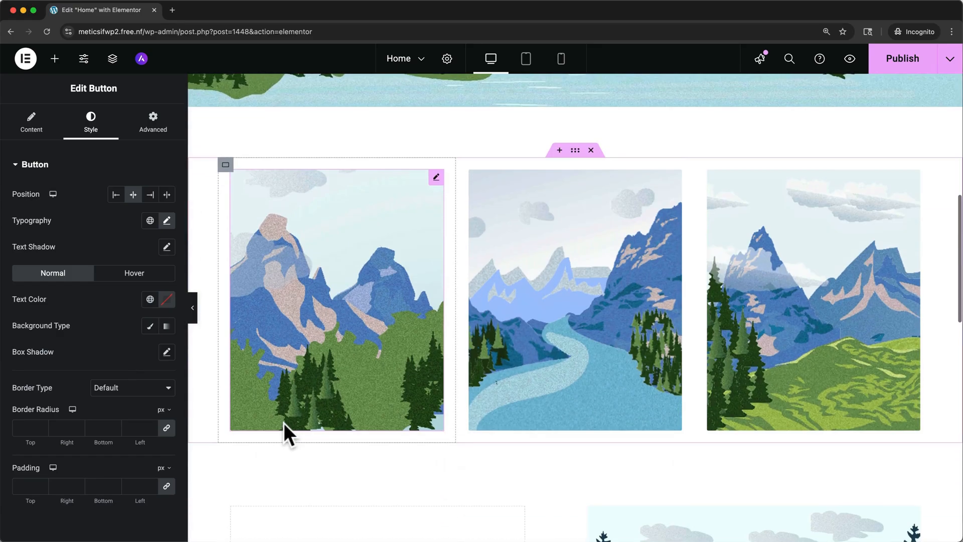
left_click(389, 303)
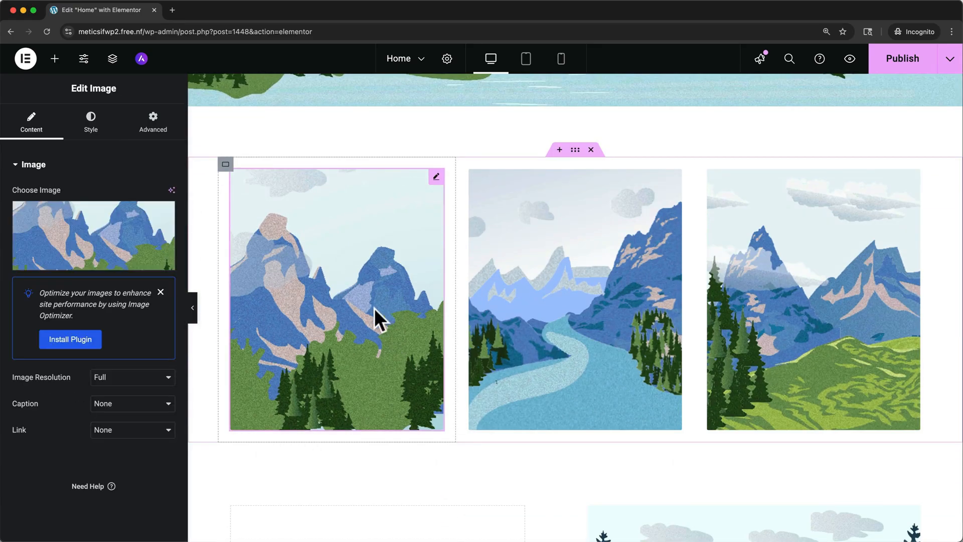
left_click(108, 246)
left_click(520, 297)
left_click(264, 144)
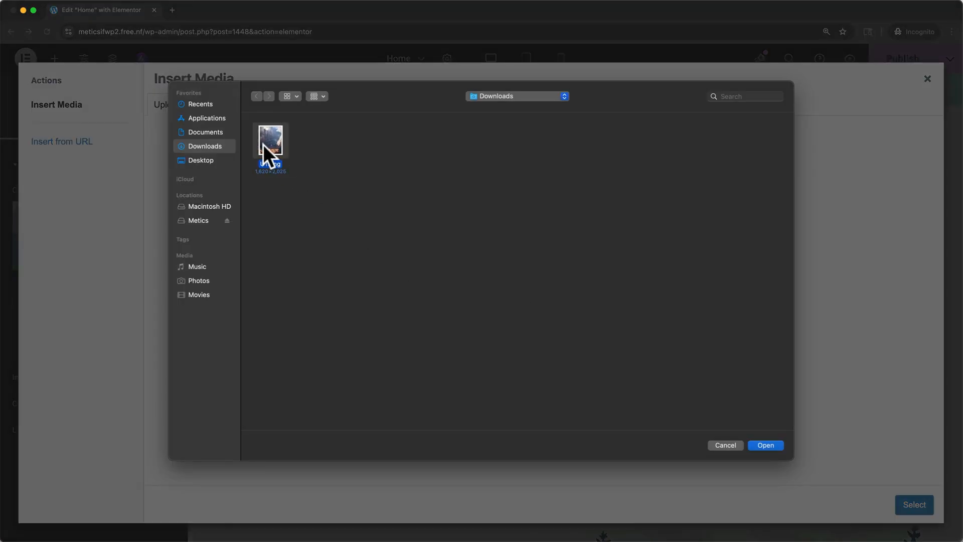
left_click(760, 446)
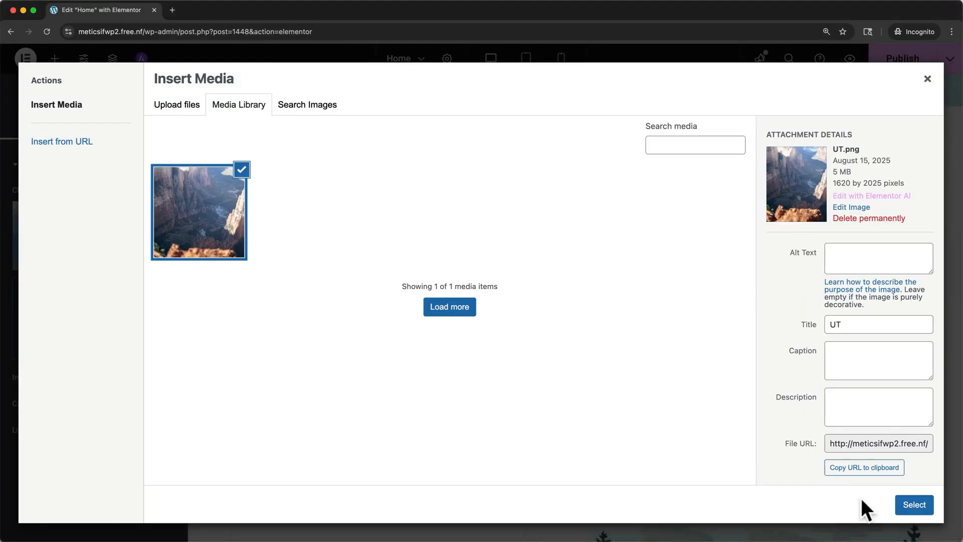
left_click(906, 505)
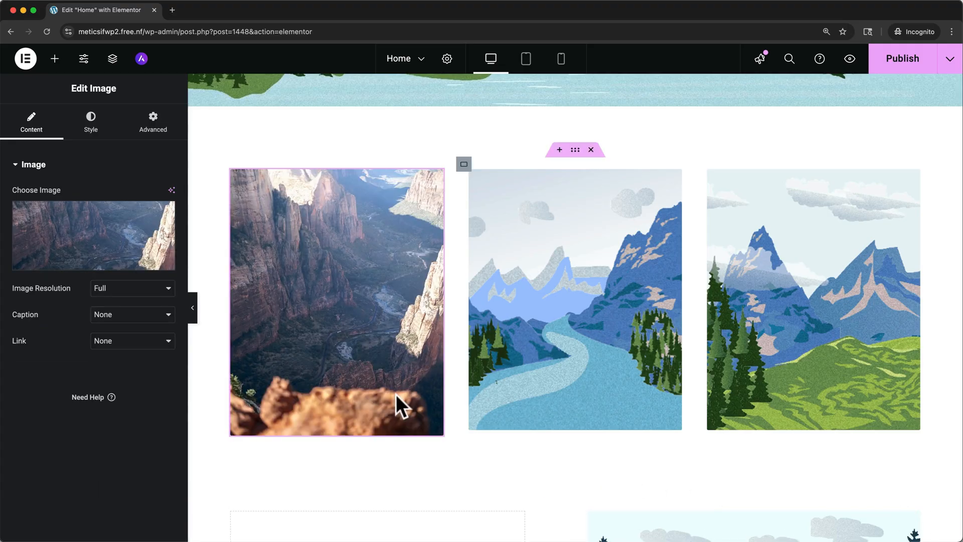
Step: Examine the replaced image's style settings, the page's mobile, tablet and desktop layouts, and the list of other editable pages
left_click(91, 124)
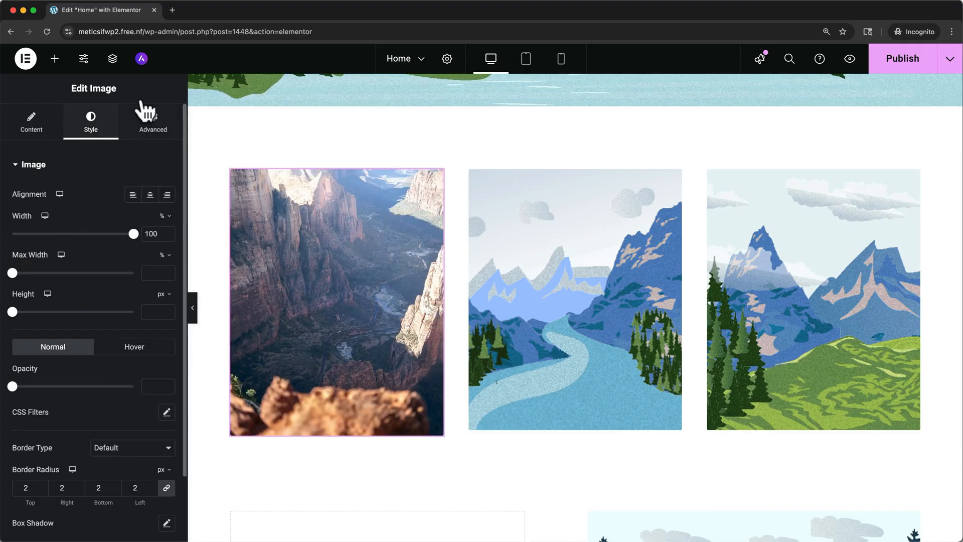
scroll(234, 137, "up", 10)
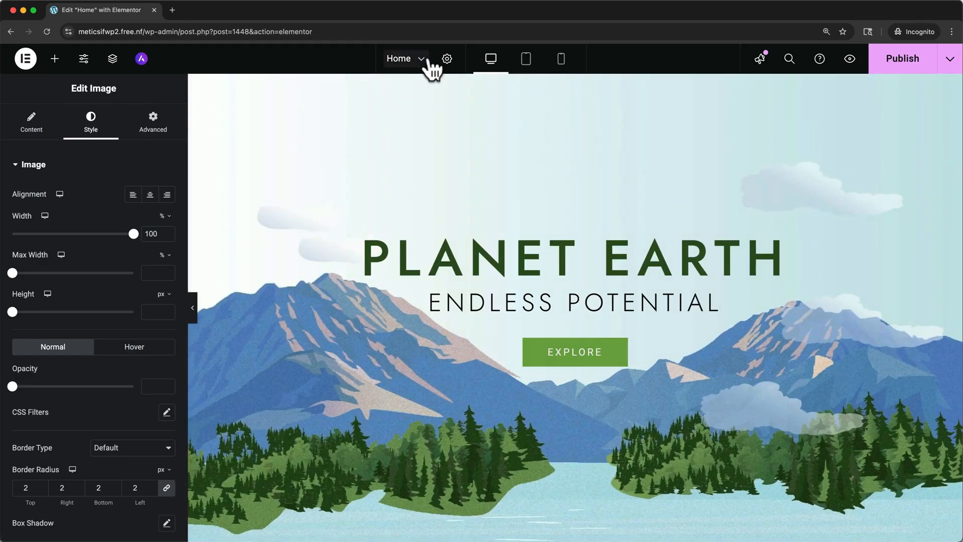
left_click(561, 62)
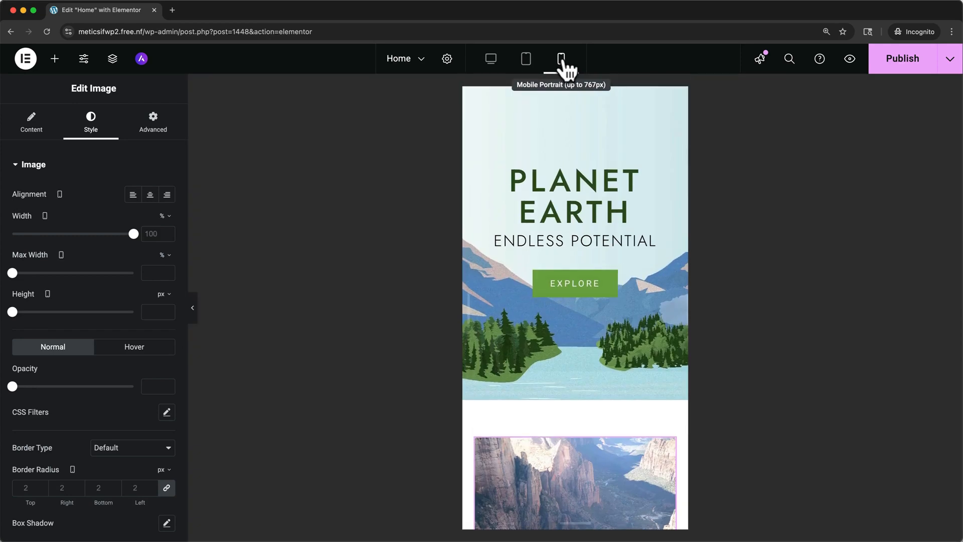
left_click(526, 60)
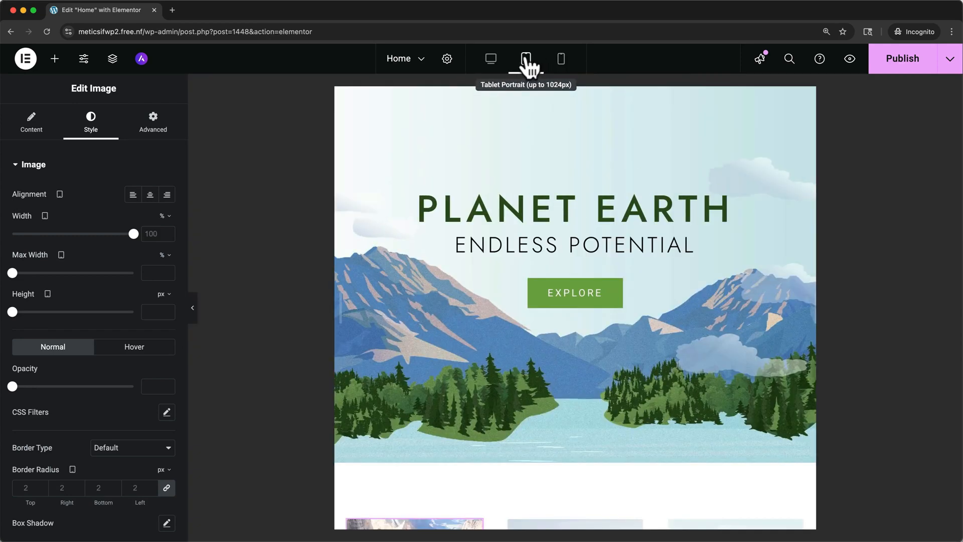
left_click(491, 62)
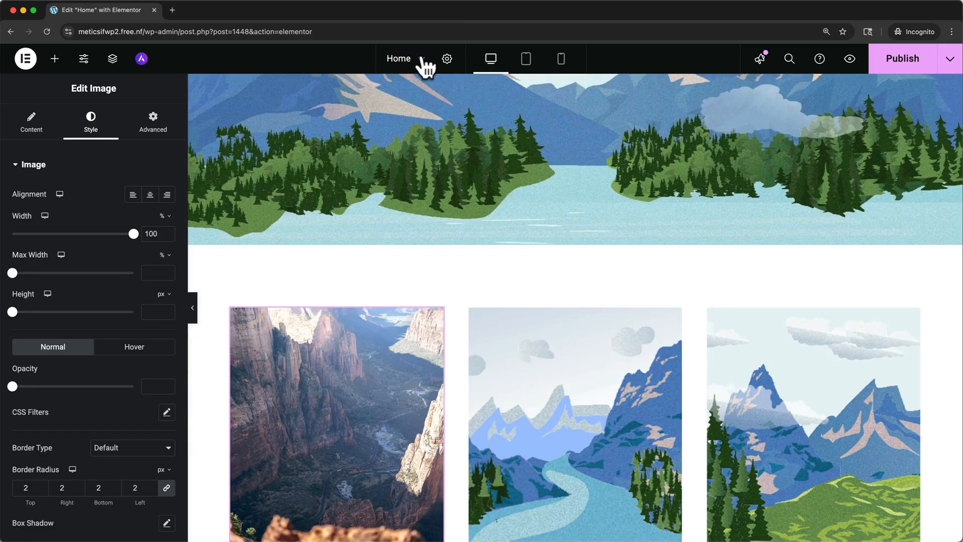
left_click(420, 58)
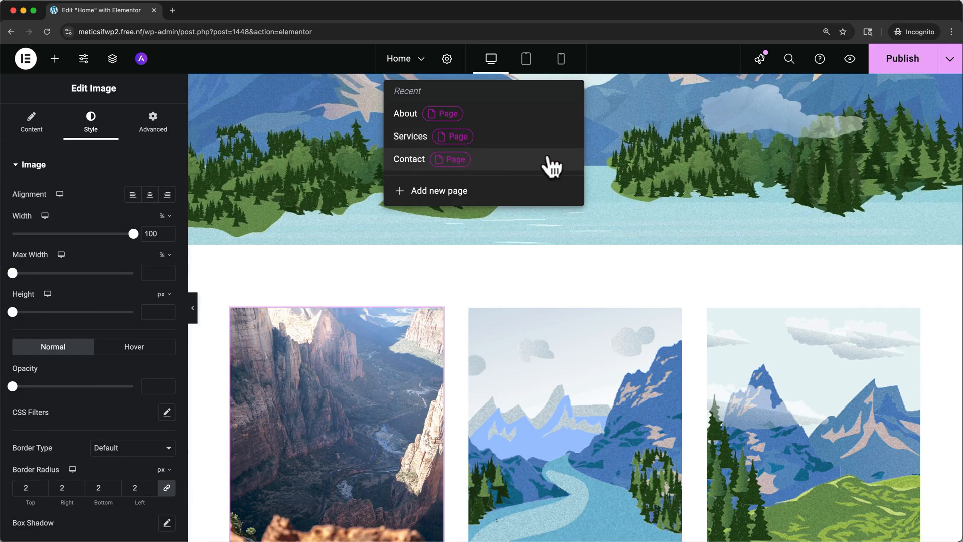
Step: Publish the Home page changes and open a preview of the page
left_click(880, 61)
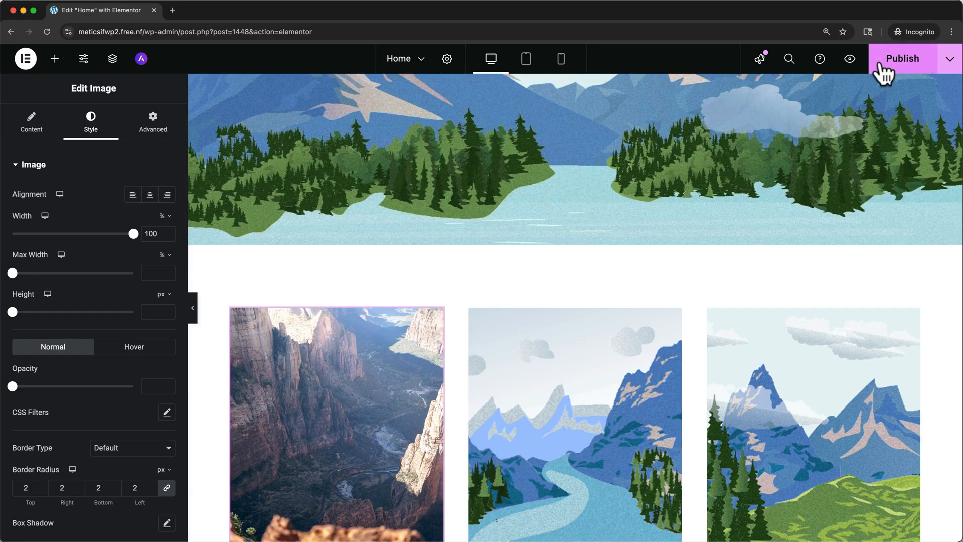
left_click(850, 60)
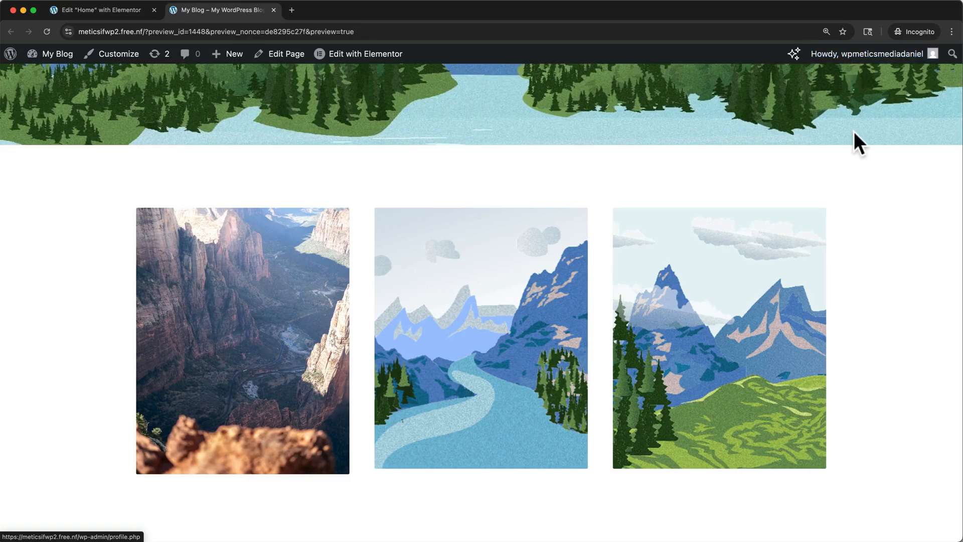
Step: Look over the home page preview and examine the description and timestamps of the Elementor WordPress tutorial on YouTube
scroll(854, 142, "up", 10)
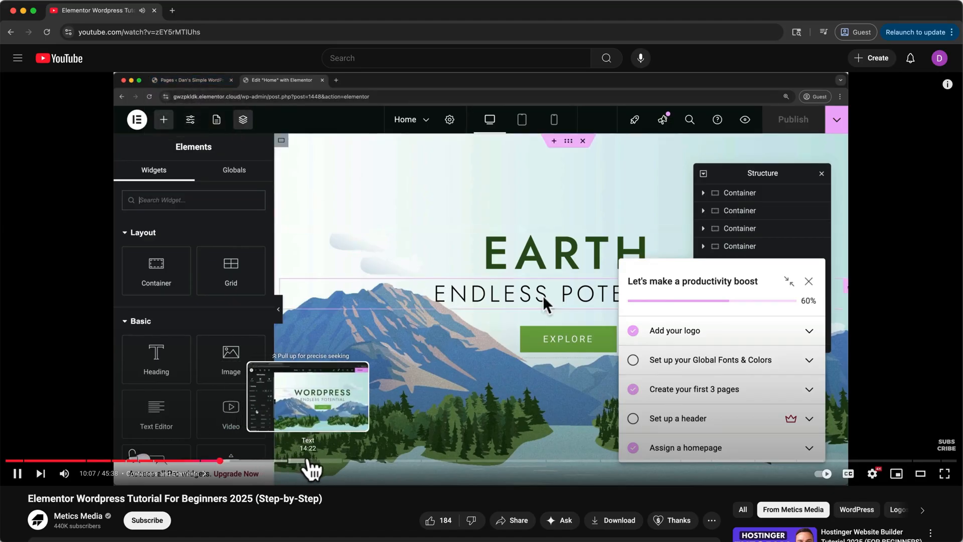
scroll(342, 498, "down", 3)
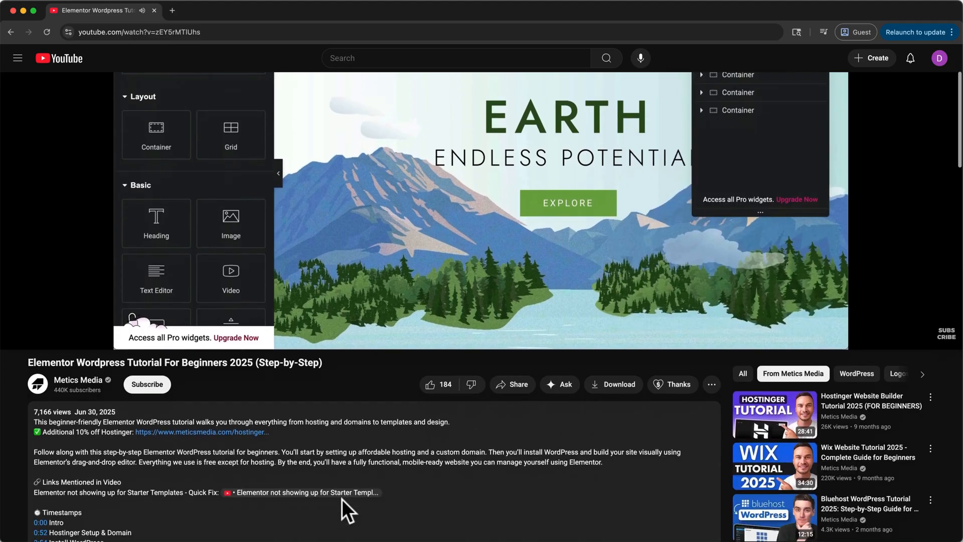
scroll(342, 499, "down", 4)
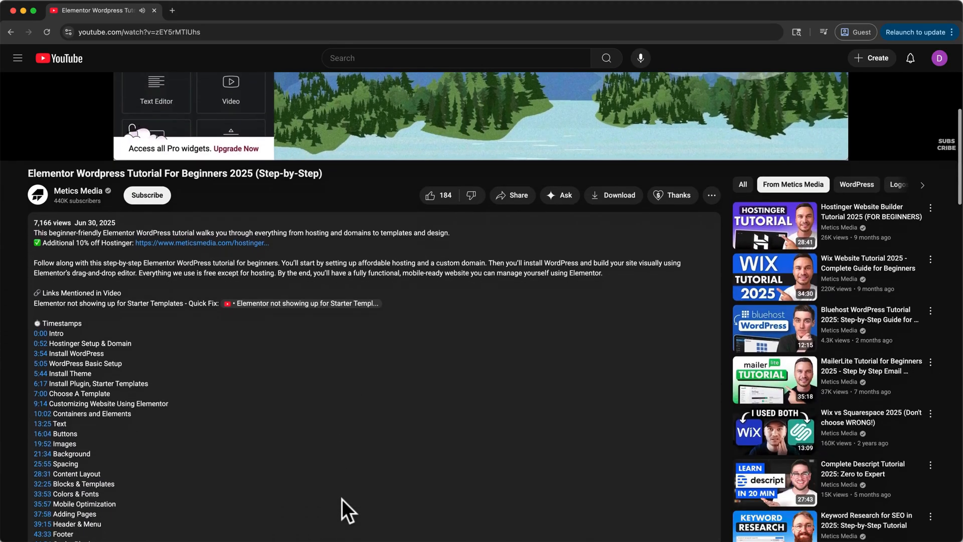
scroll(336, 513, "down", 1)
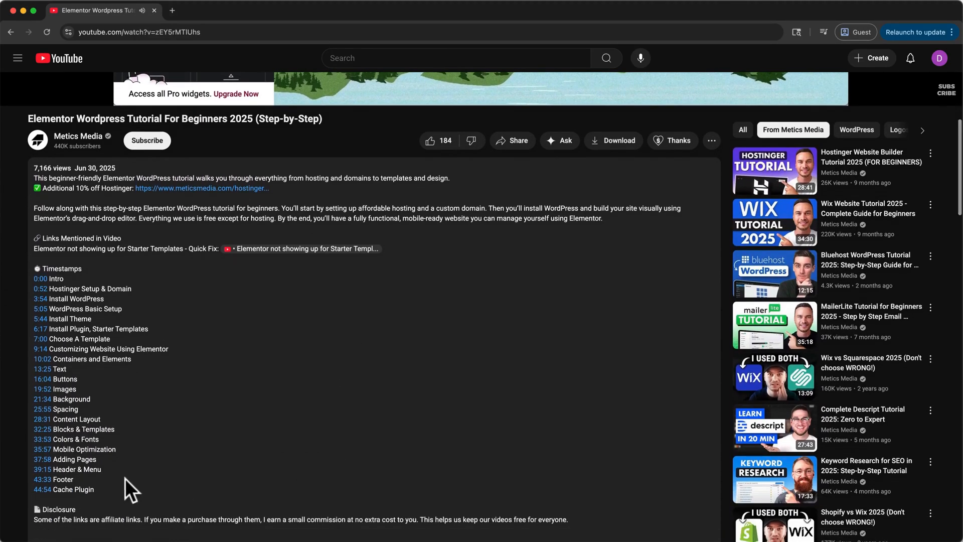
left_click_drag(104, 488, 80, 270)
left_click(80, 270)
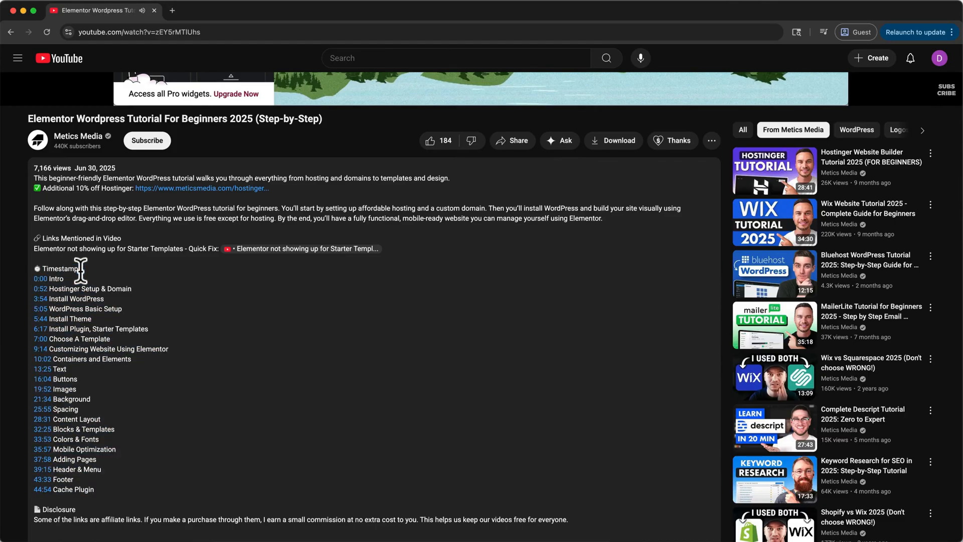
scroll(80, 270, "up", 10)
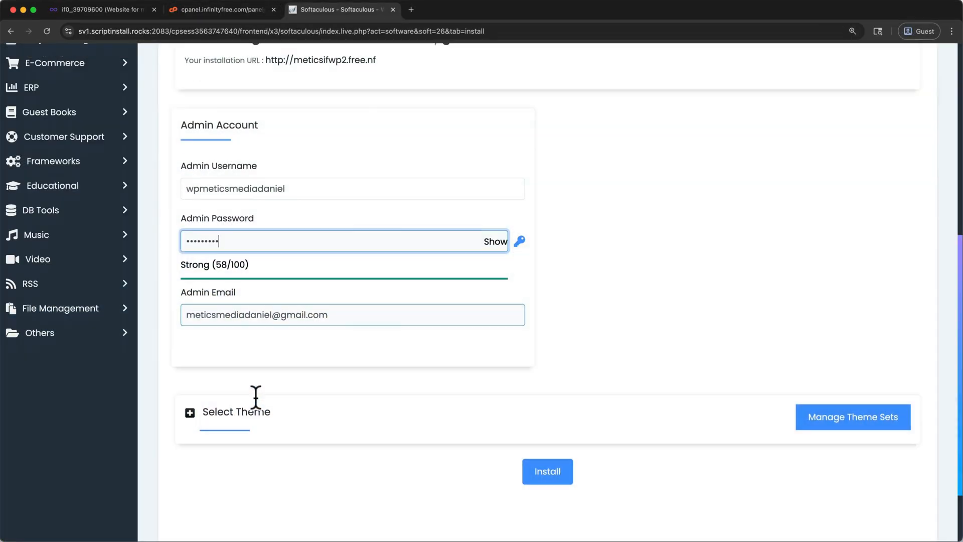
Step: Start the WordPress installation in Softaculous with the filled-in admin account details
scroll(254, 395, "down", 1)
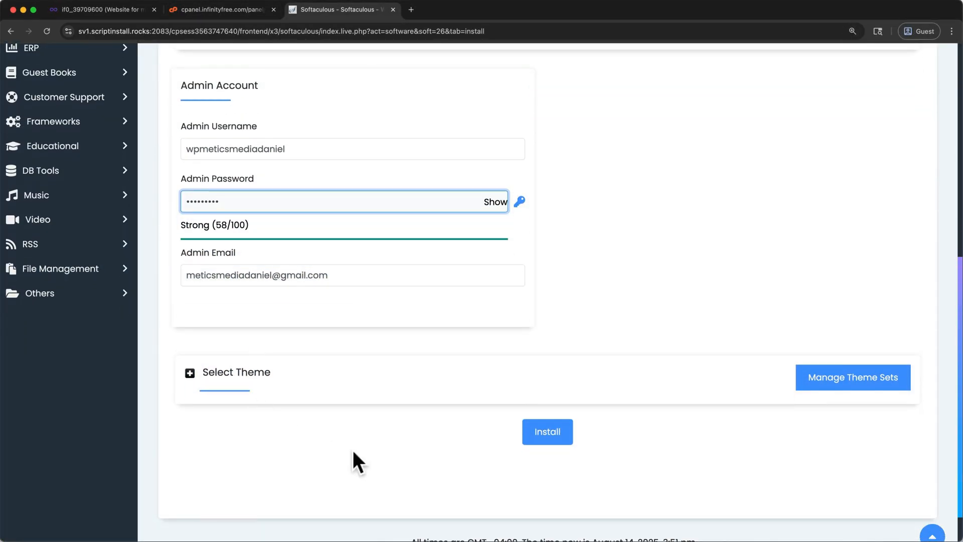
left_click(551, 432)
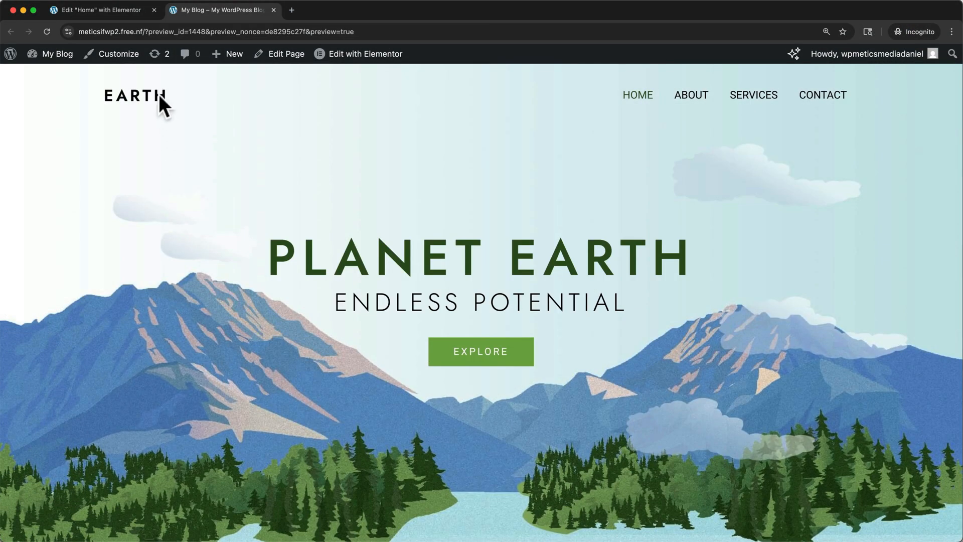
Step: Return to the Elementor editor and examine FreeHosting.com's free web hosting package page
left_click(118, 15)
scroll(283, 188, "up", 5)
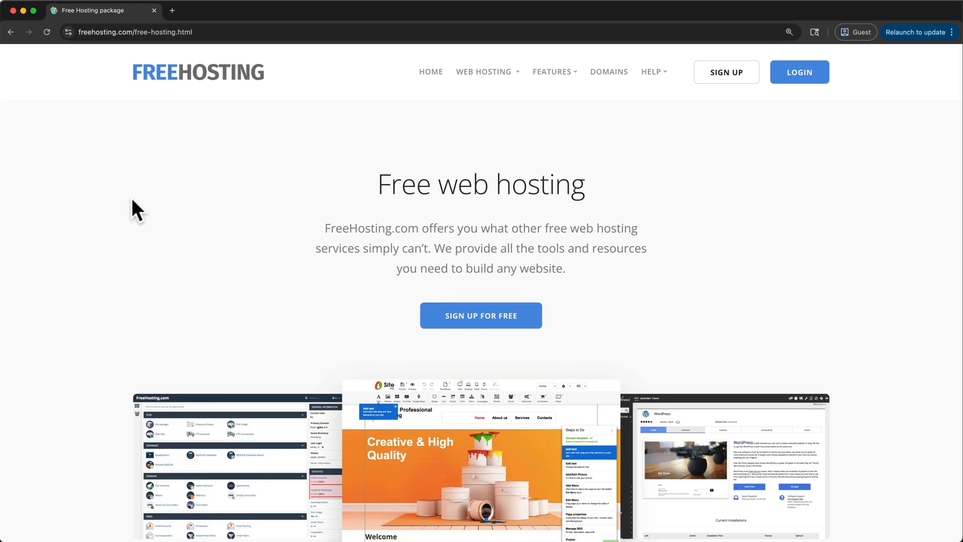
scroll(132, 200, "down", 4)
scroll(132, 201, "down", 6)
scroll(132, 201, "down", 3)
scroll(131, 198, "down", 10)
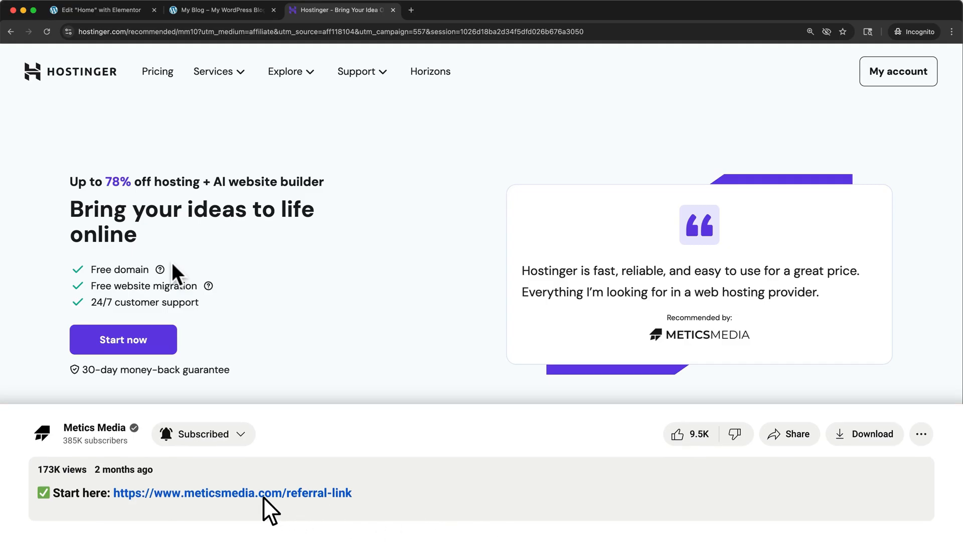
Step: Add Hostinger's Premium plan to the cart, try the 12-month period, and set the period to 24 months
left_click(151, 344)
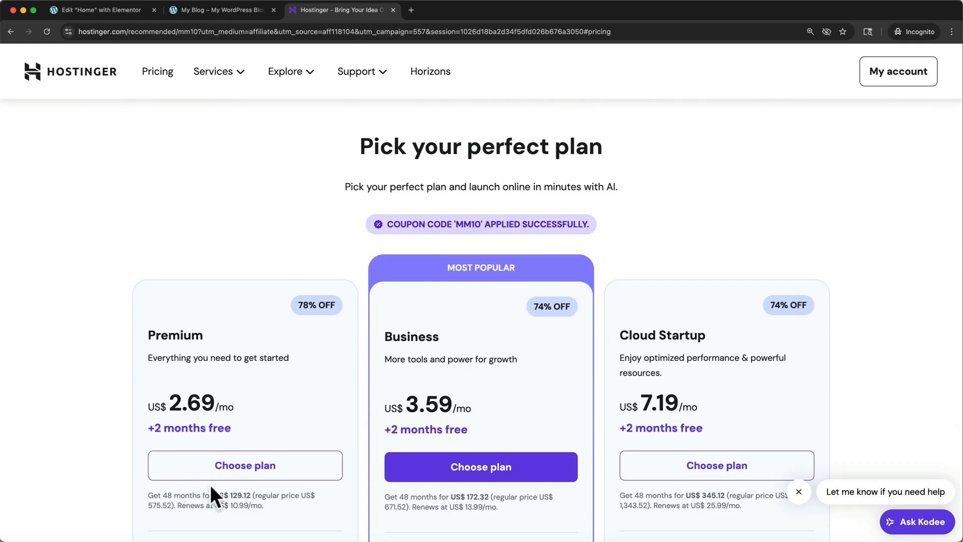
left_click(210, 471)
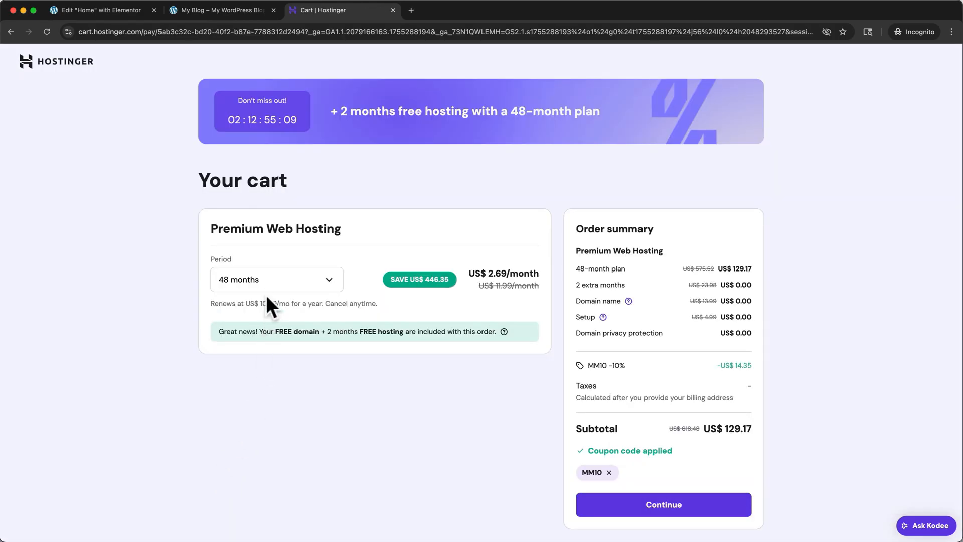
left_click(266, 289)
left_click(261, 331)
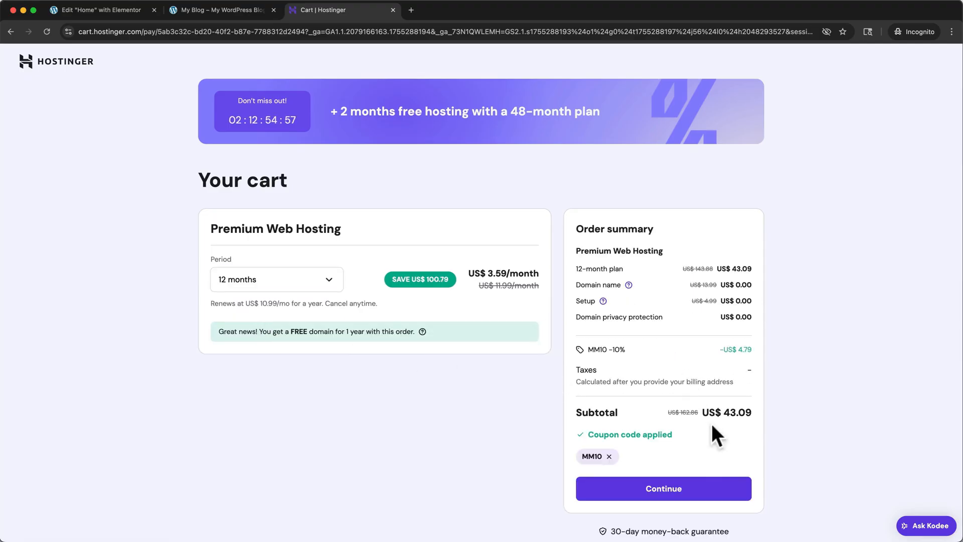
left_click(328, 285)
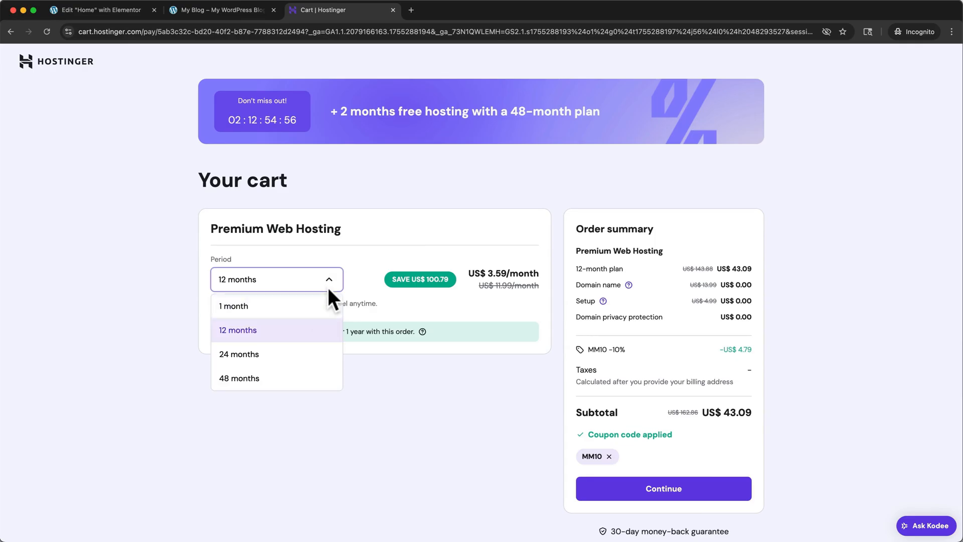
left_click(297, 346)
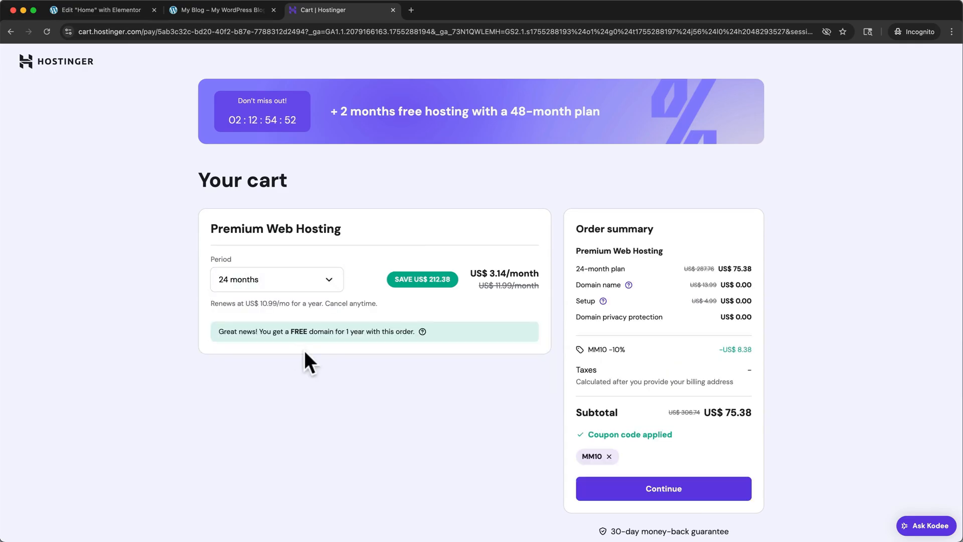